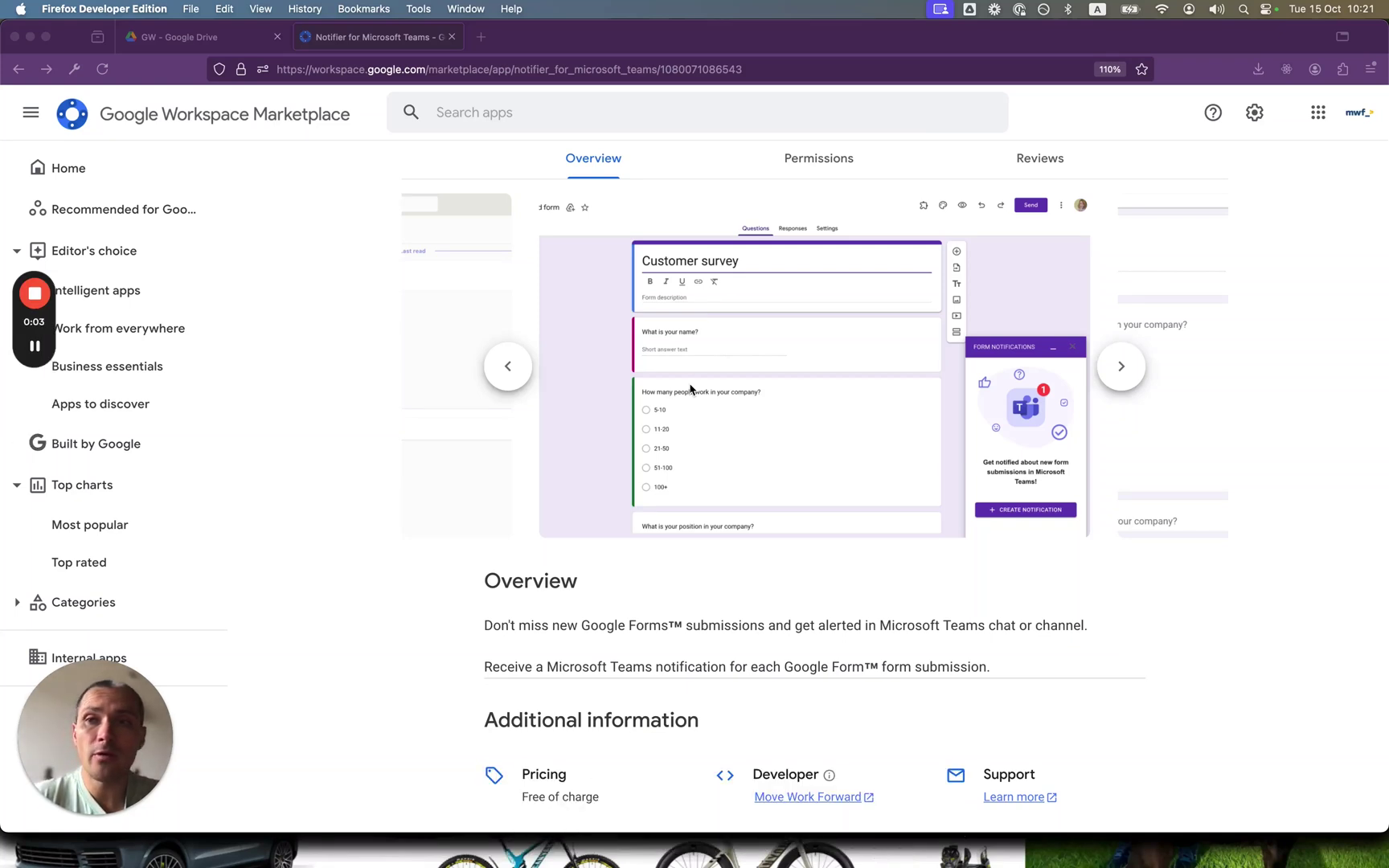
# Create a new blank Google Form from the GW folder in Google Drive.
pyautogui.scroll(3, 689, 389)
pyautogui.click(226, 39)
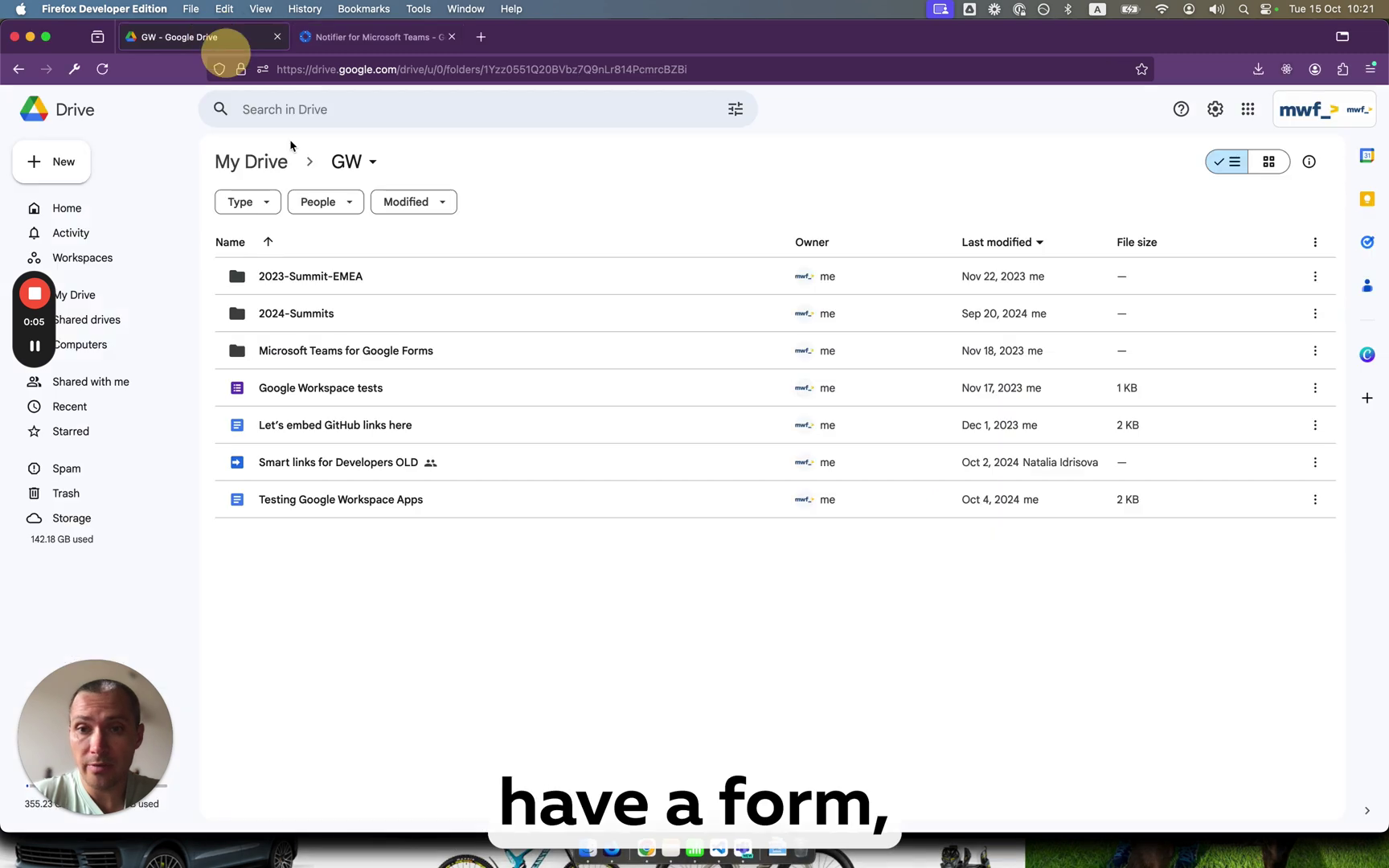
pyautogui.rightClick(422, 571)
pyautogui.click(551, 495)
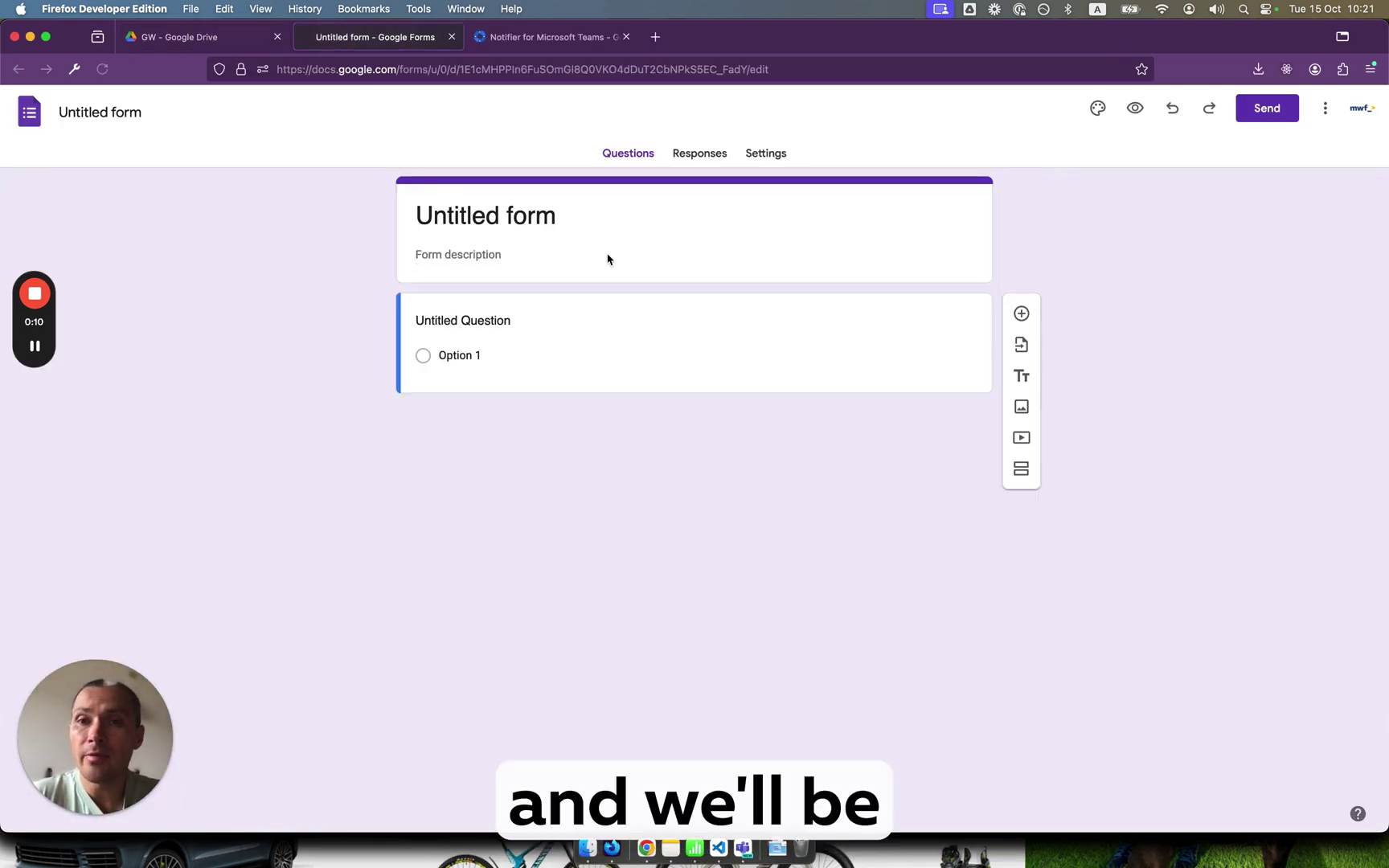
# Title the form 'Example form' and add multiple-choice Q1 with two answer options.
pyautogui.click(515, 215)
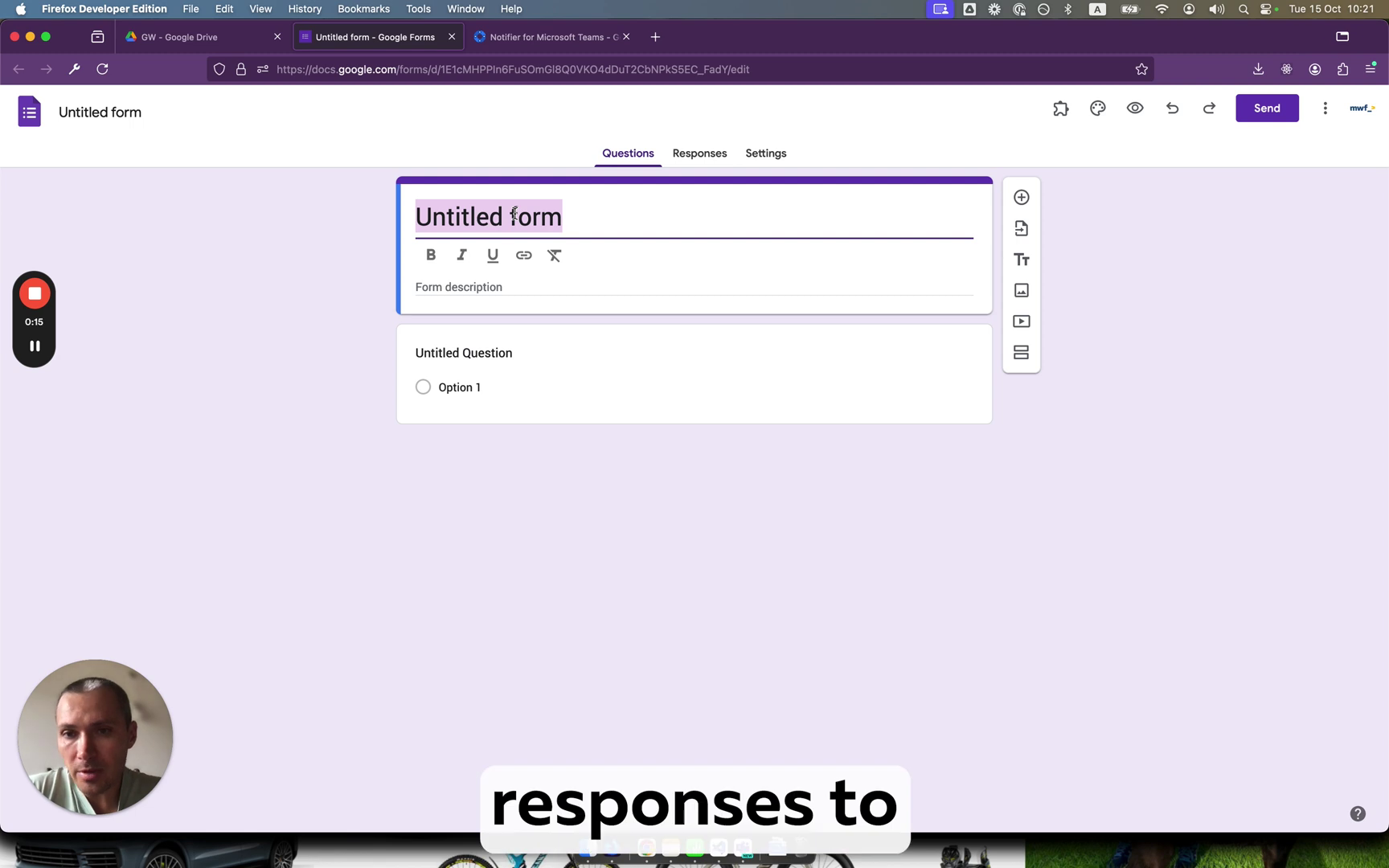
pyautogui.write('E')
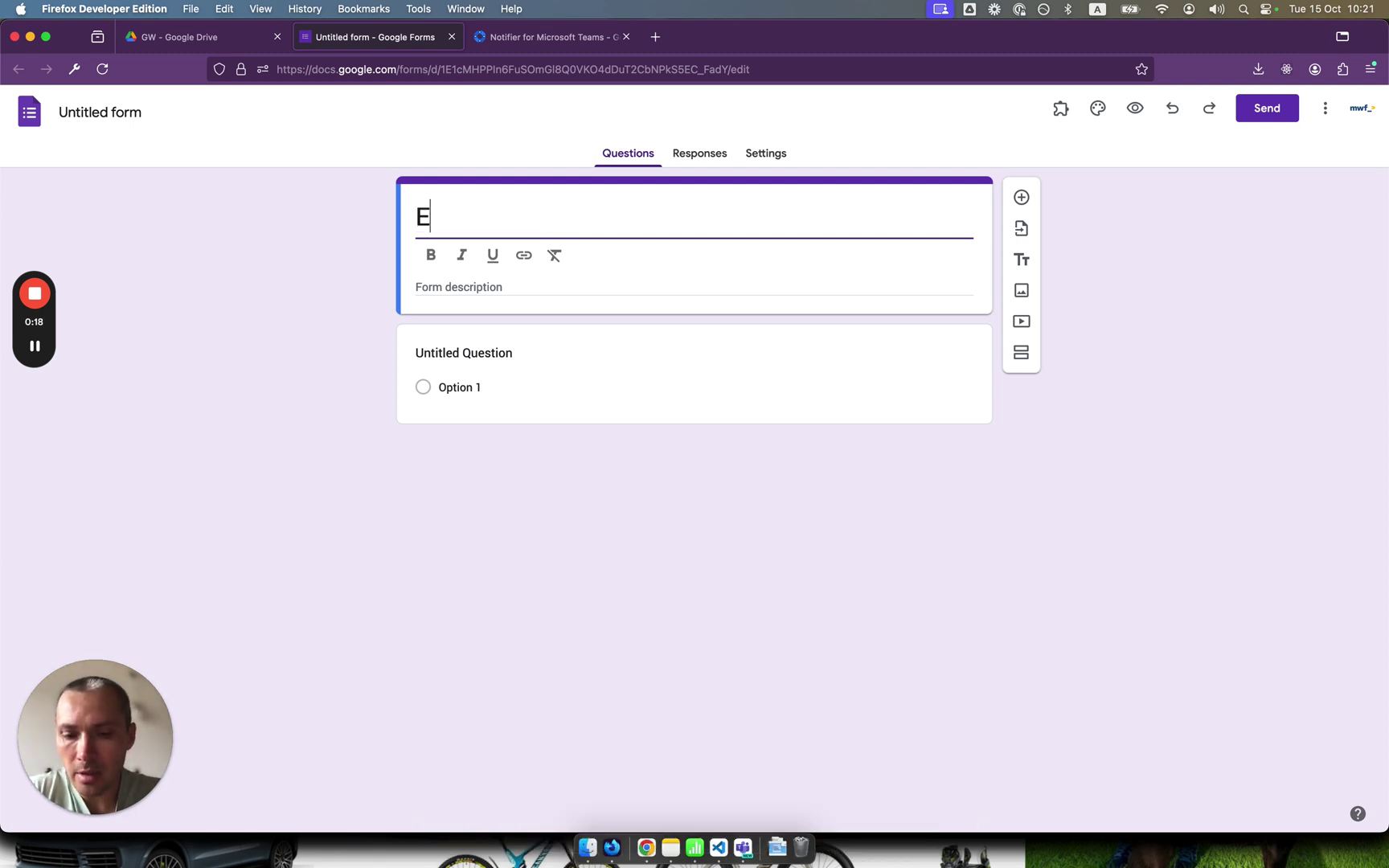
pyautogui.write('xample form')
pyautogui.click(450, 349)
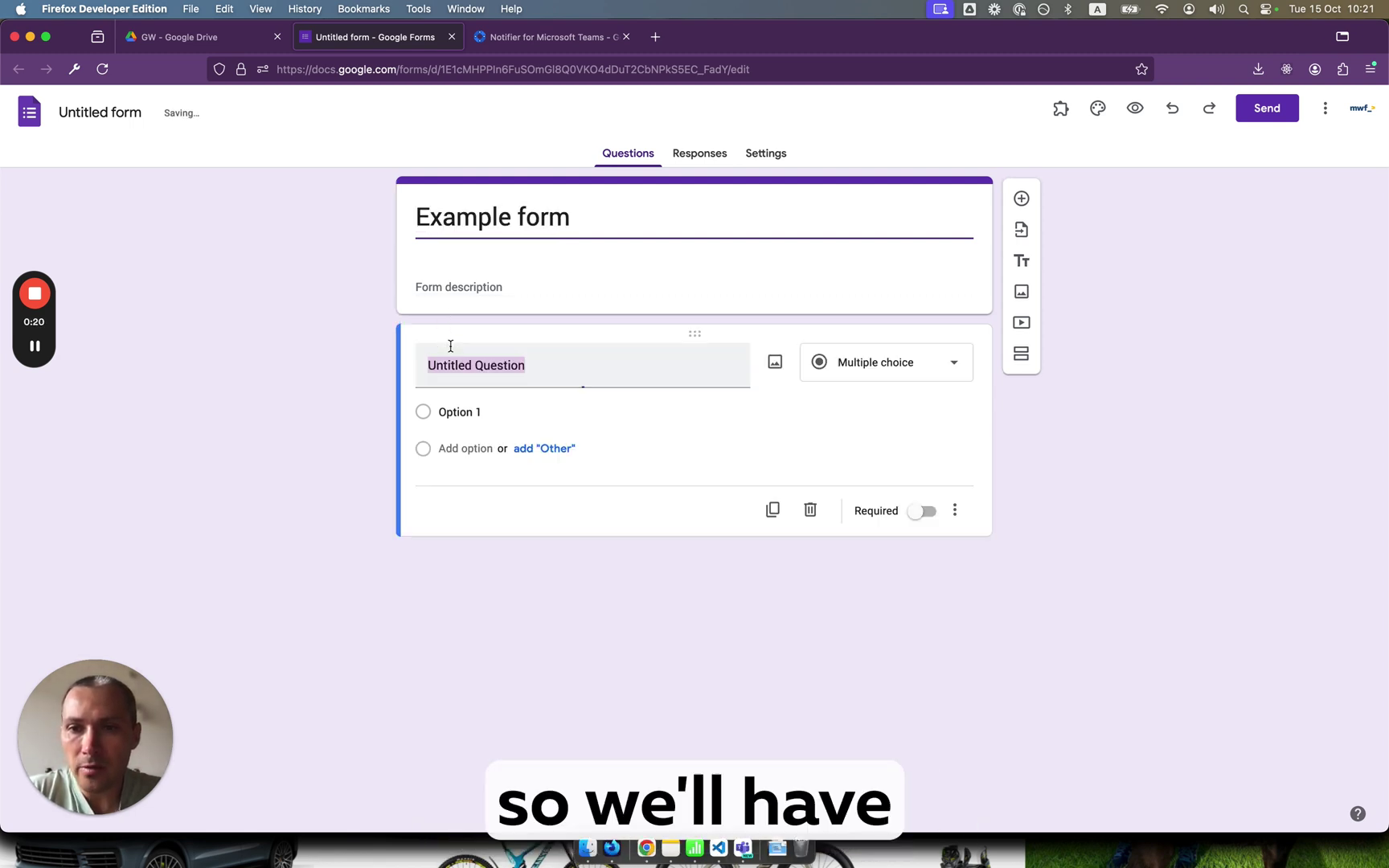
pyautogui.write('Q1')
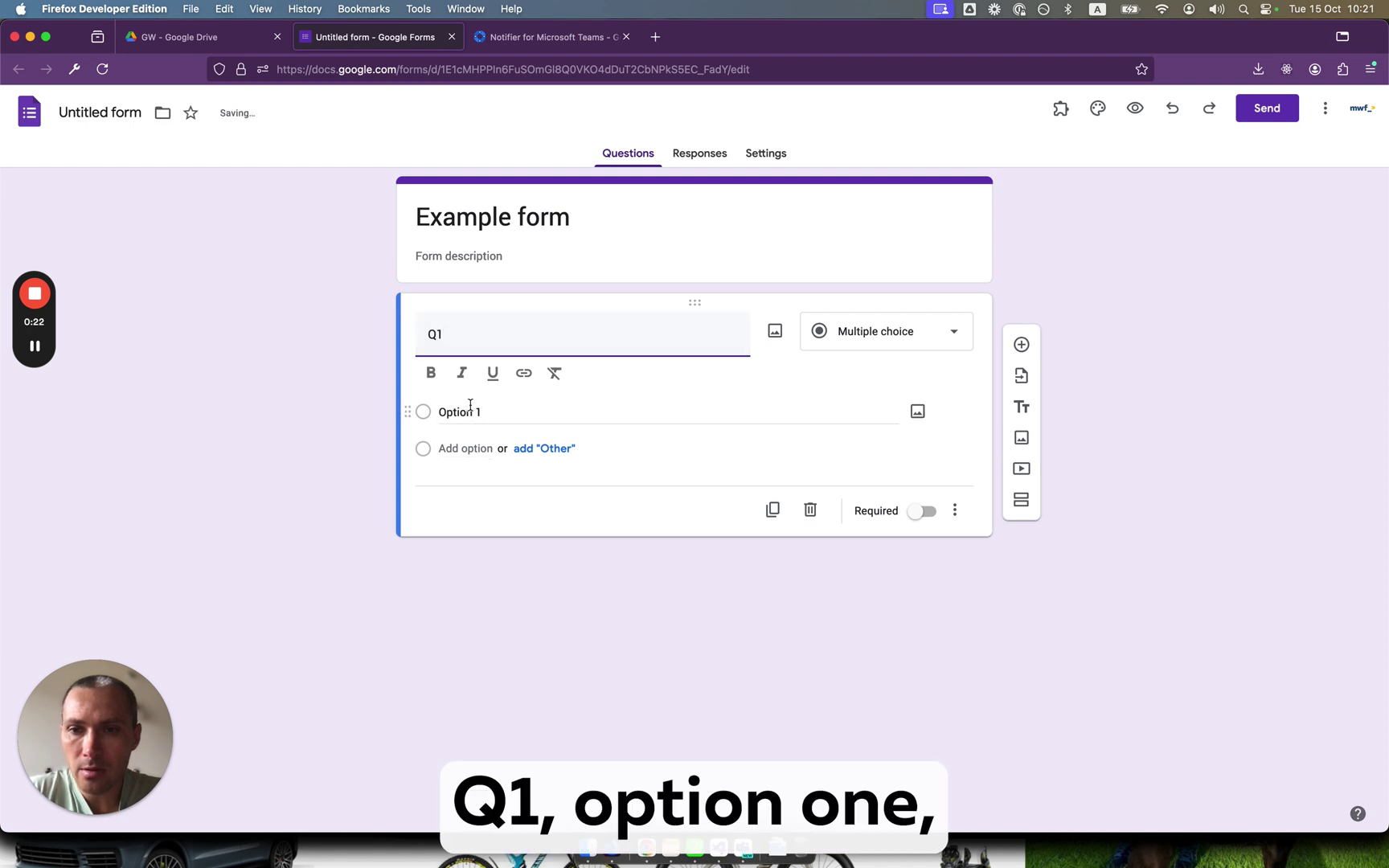
pyautogui.click(471, 410)
pyautogui.click(461, 418)
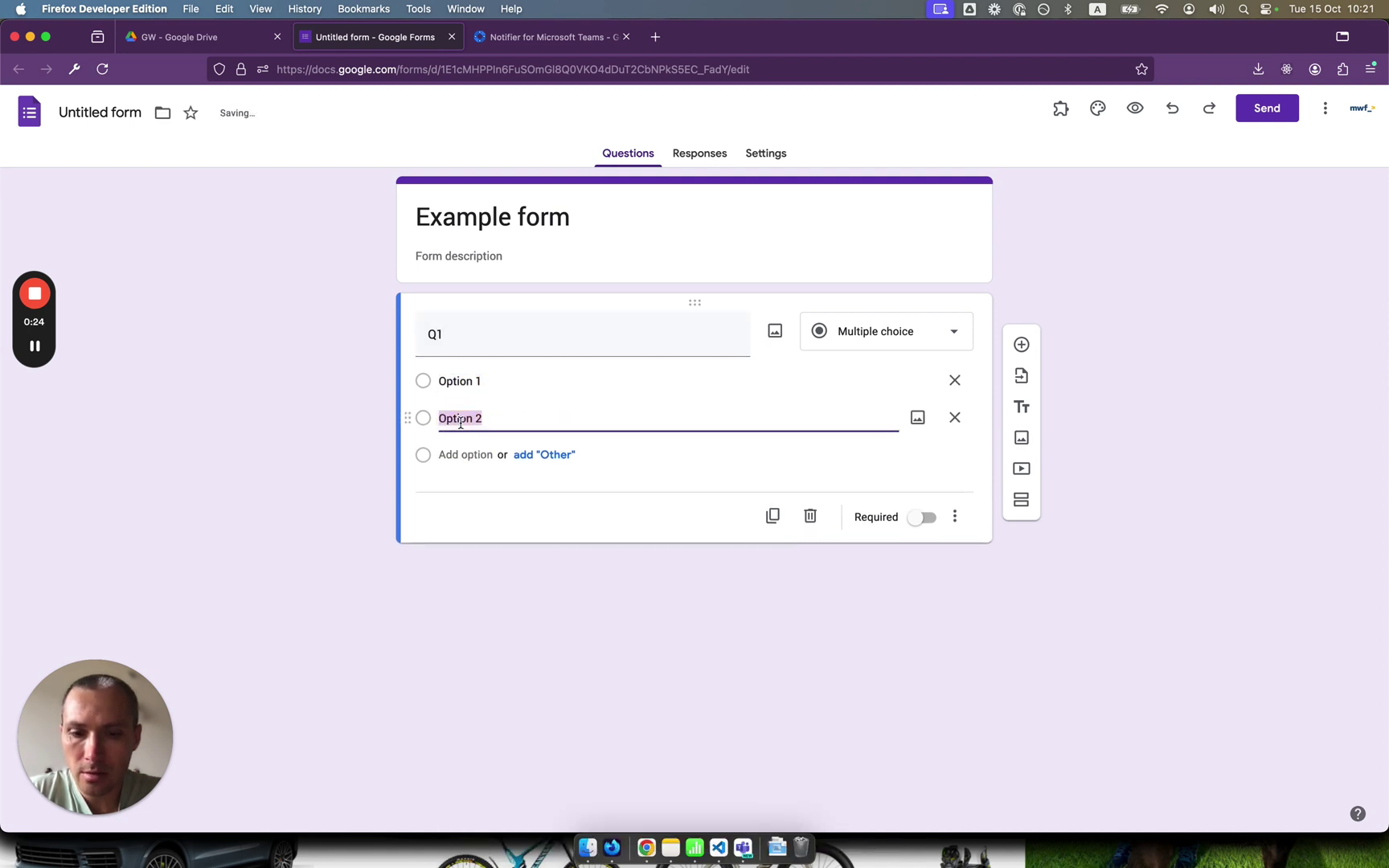
pyautogui.click(484, 485)
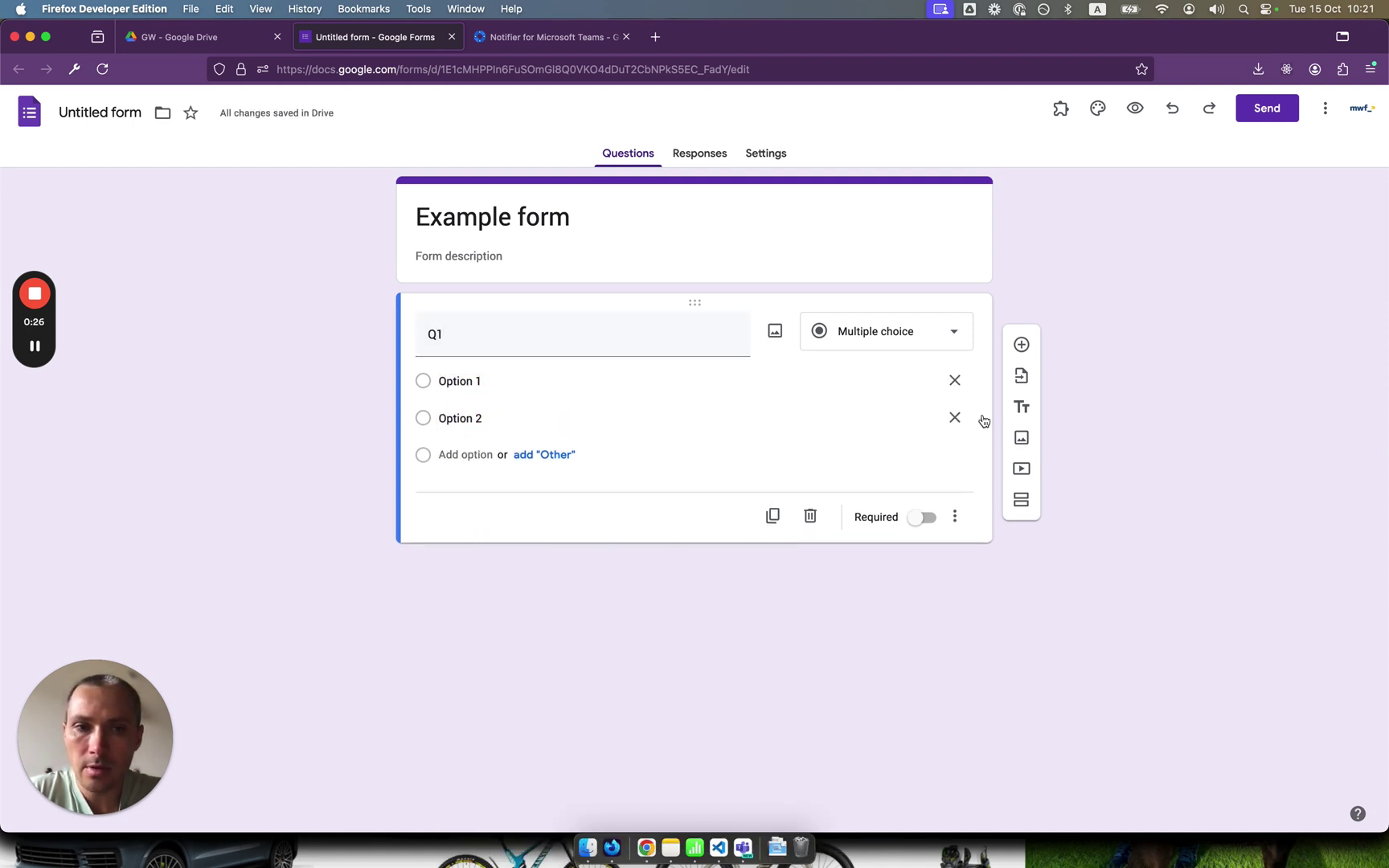
# Add a second question 'Q2' as a Short answer question.
pyautogui.click(1022, 346)
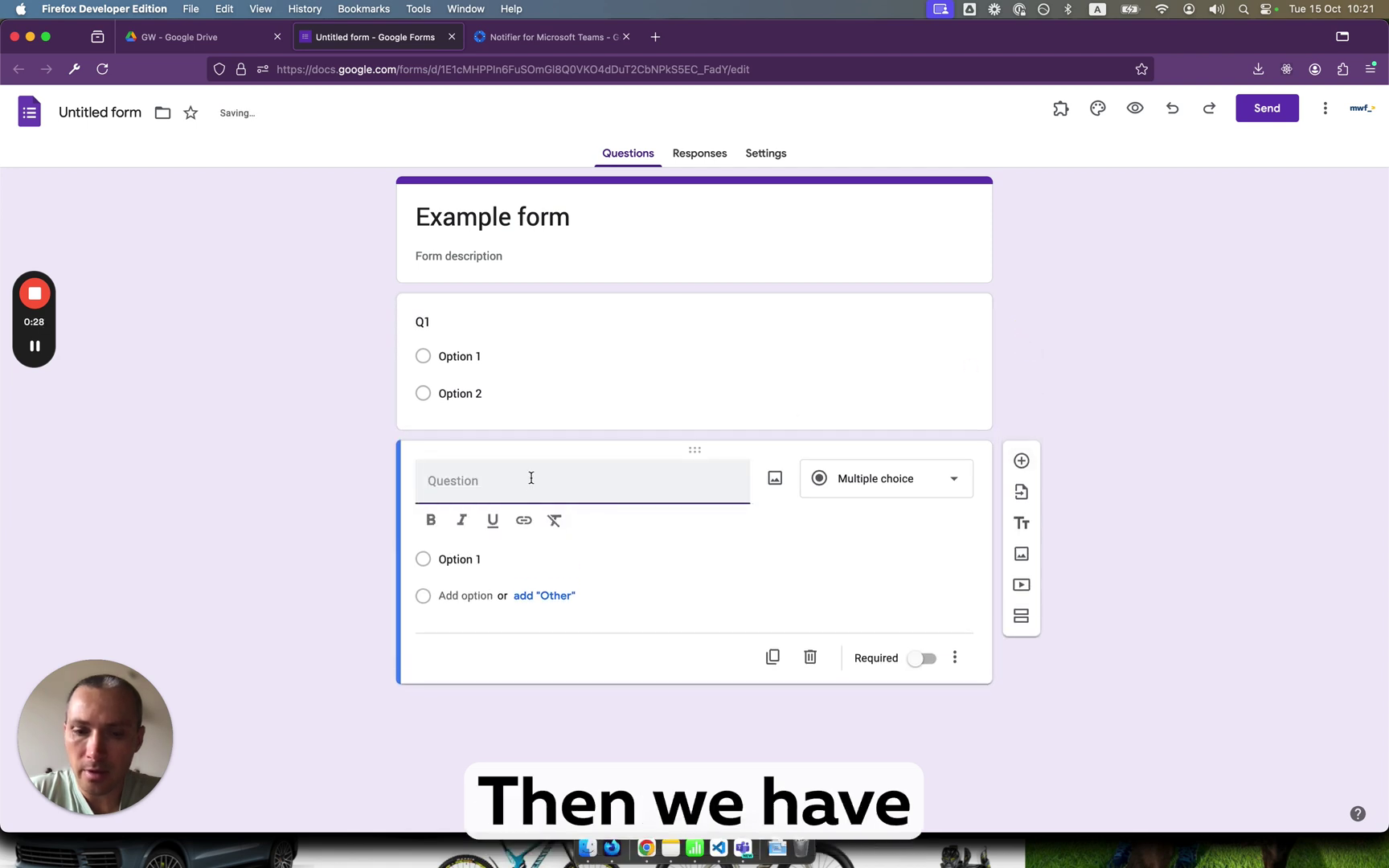
pyautogui.write('Q2')
pyautogui.click(836, 483)
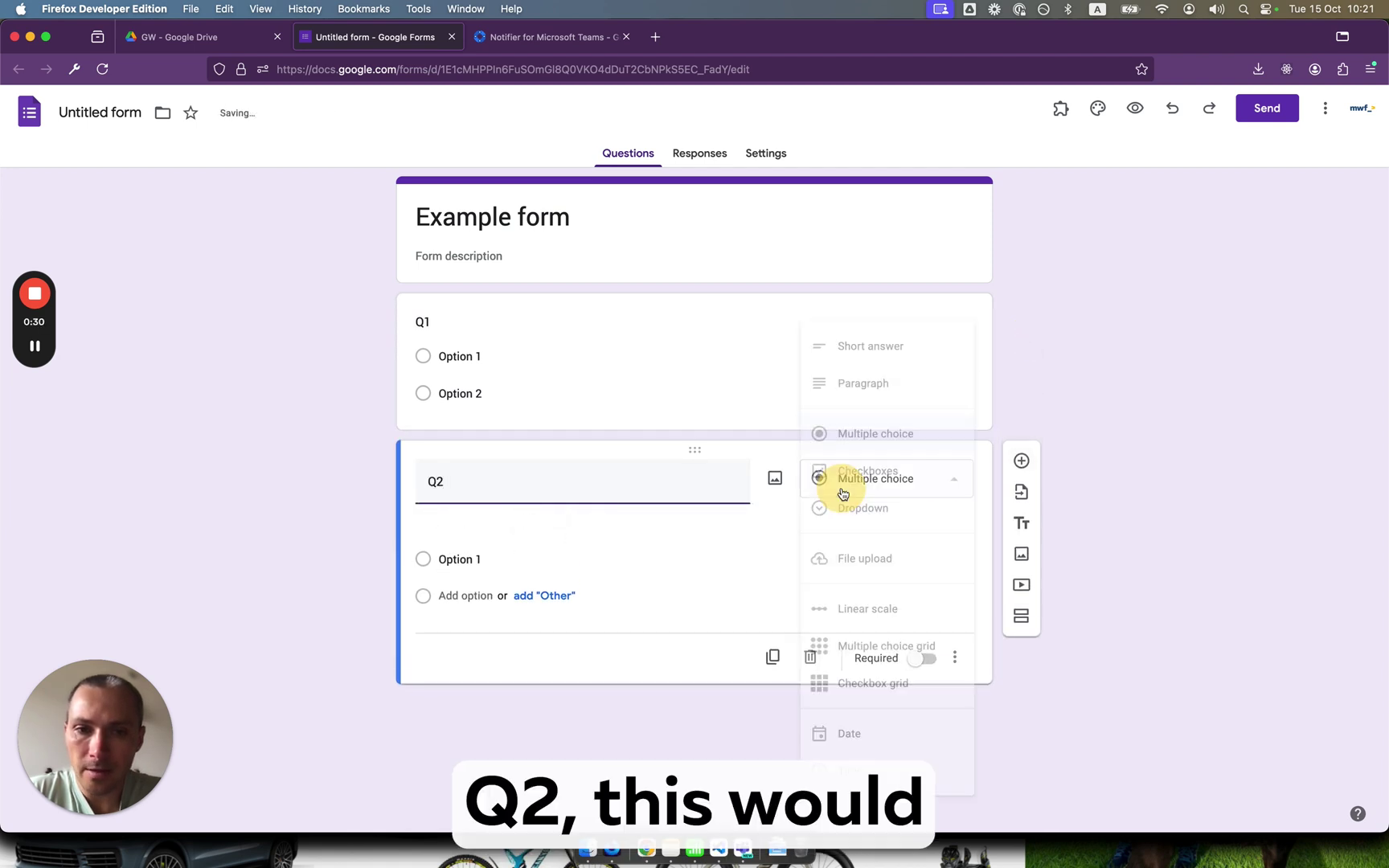
pyautogui.click(882, 349)
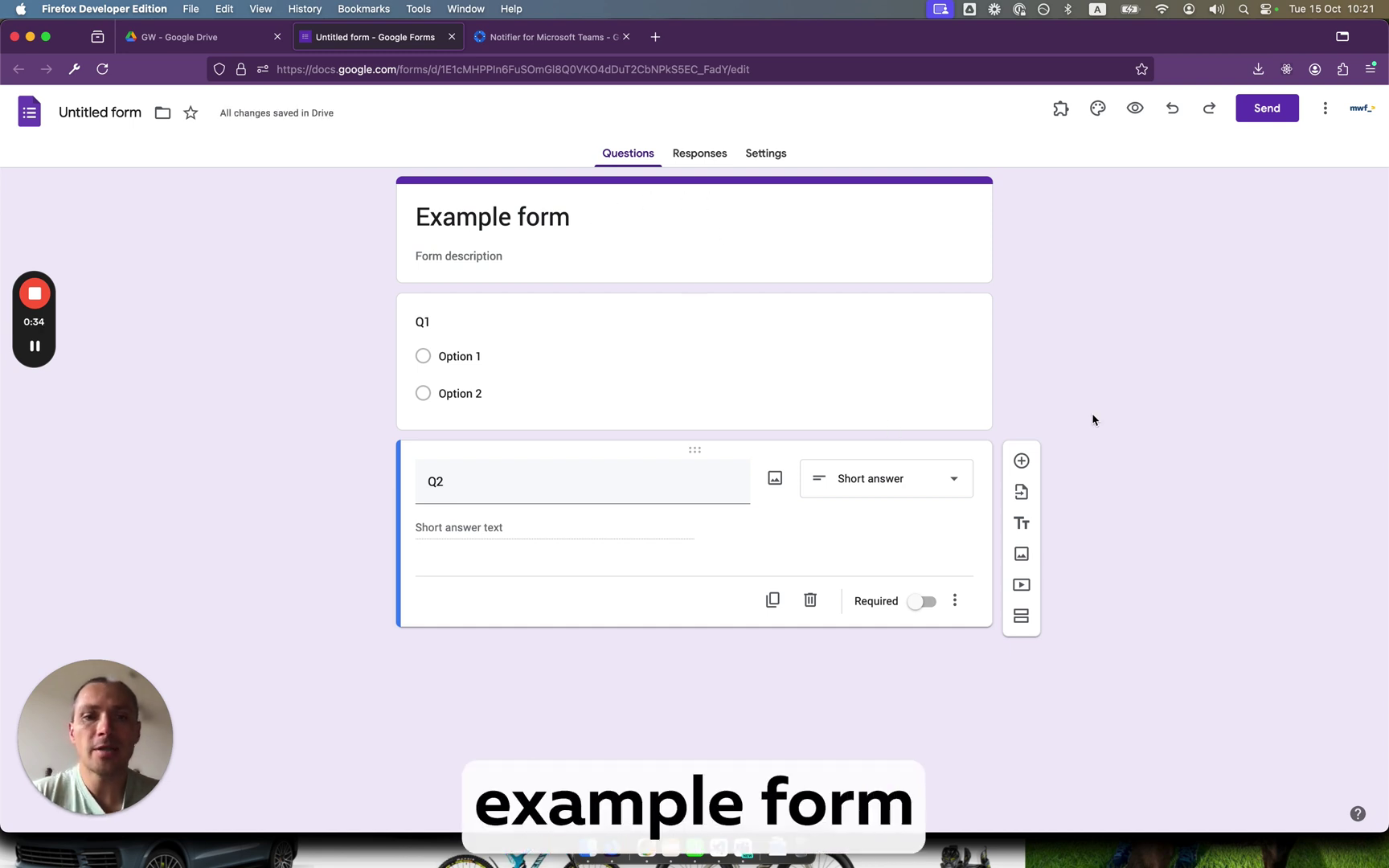
# Copy the form's shortened share link and open the live form in a new tab.
pyautogui.click(1267, 108)
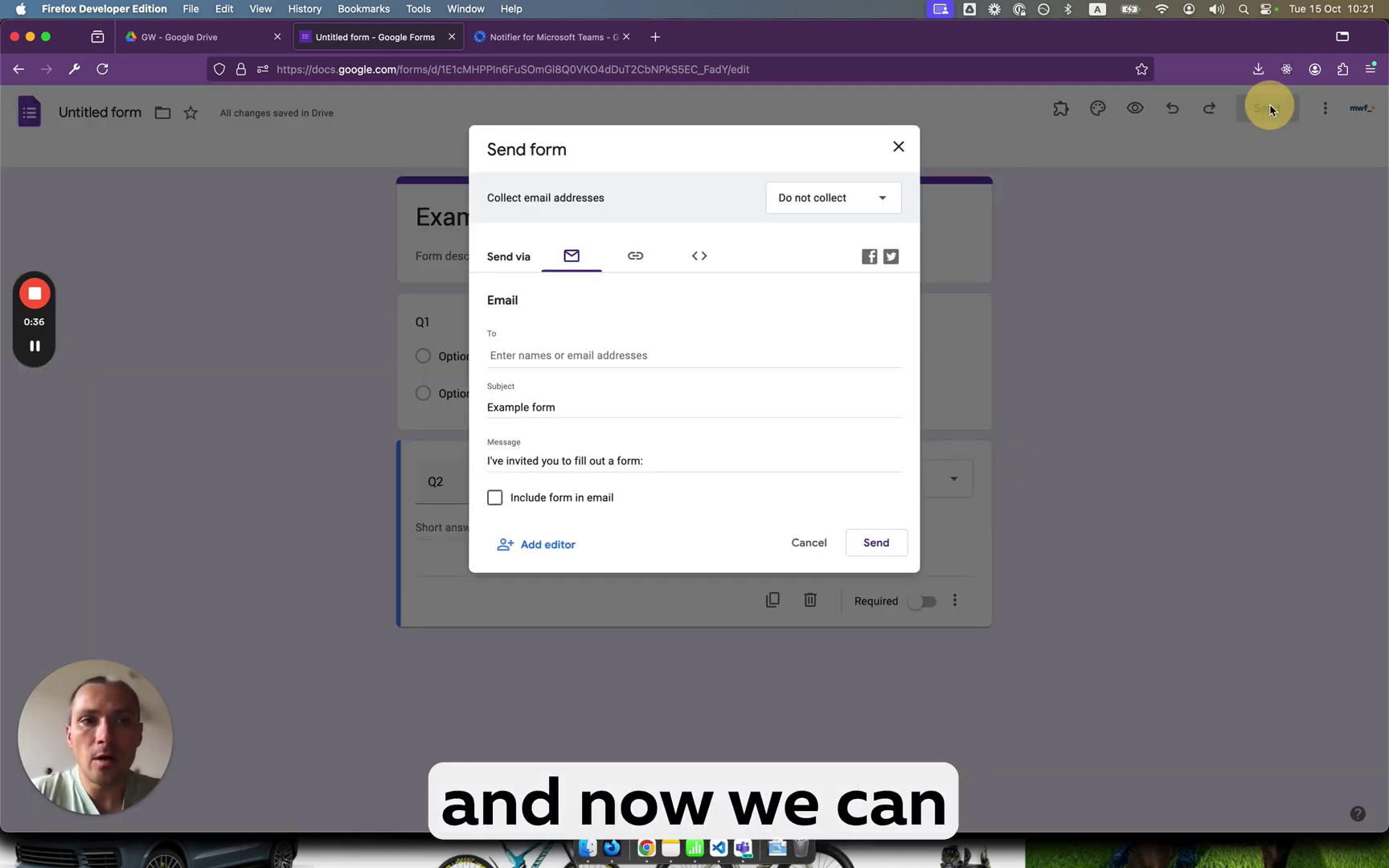
pyautogui.click(634, 252)
pyautogui.click(608, 352)
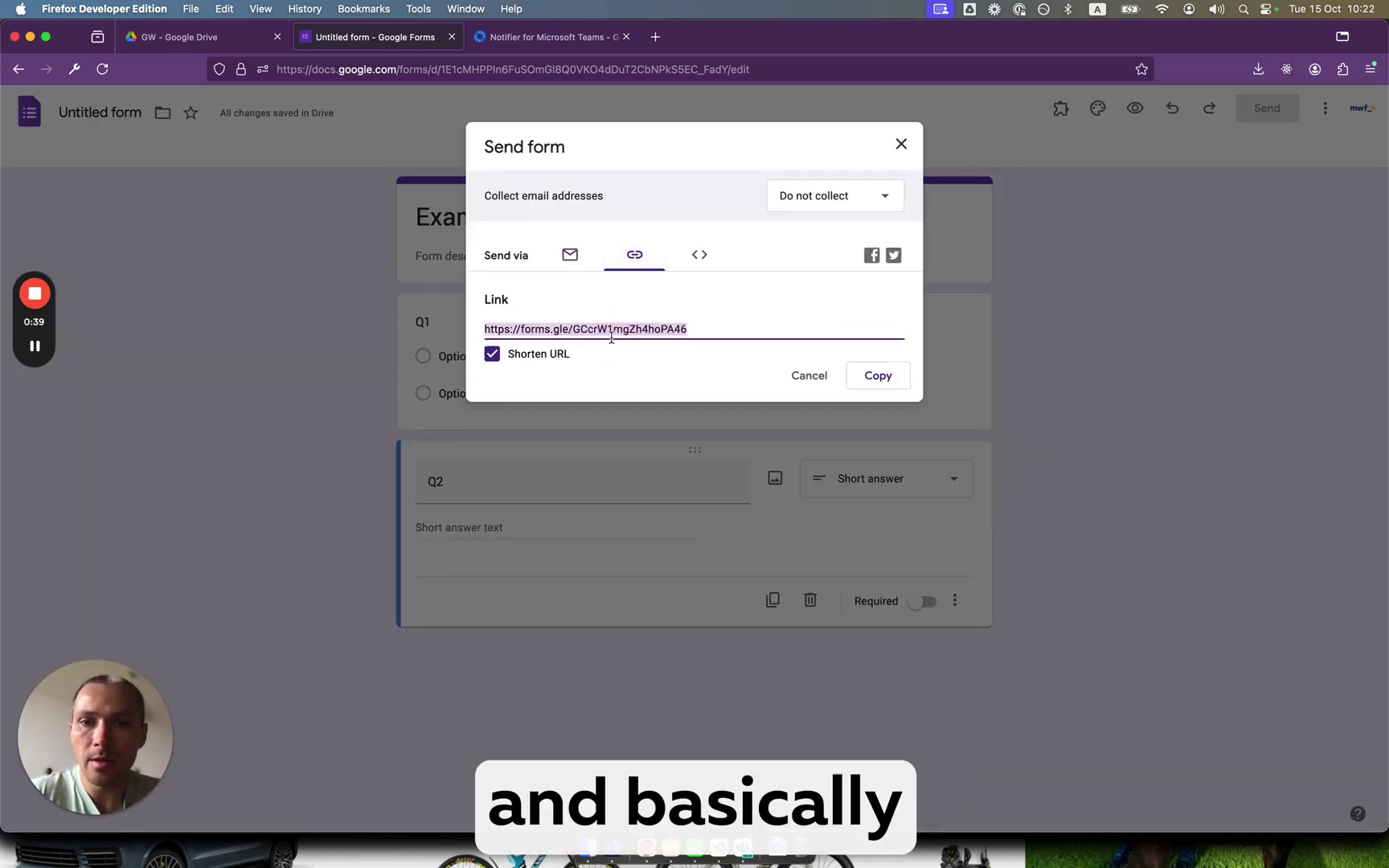
pyautogui.press('super+c')
pyautogui.press('super+t')
pyautogui.press('super+v')
pyautogui.press('Return')
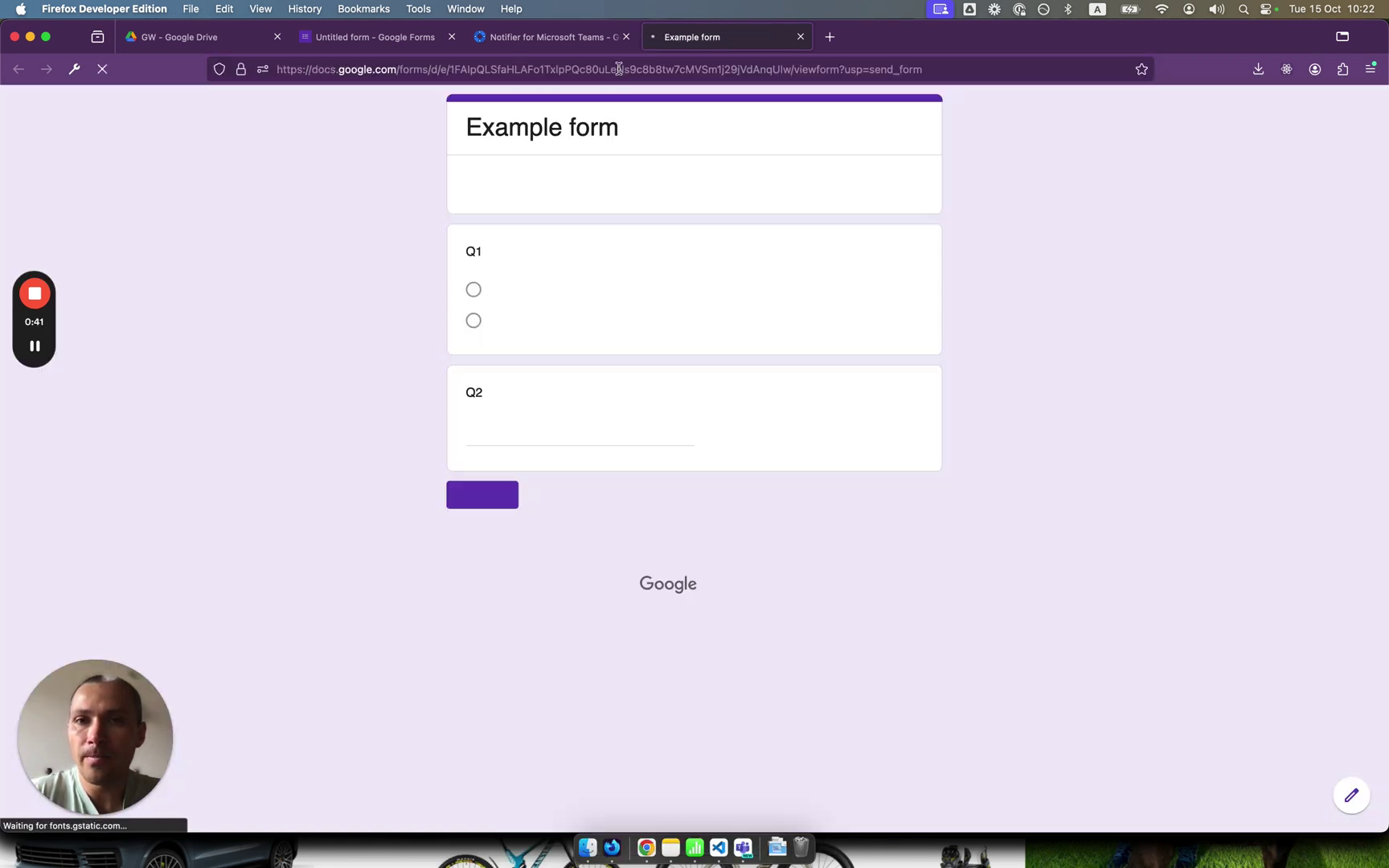
# Open the Notifier for Microsoft Teams add-on's notification configuration panel for Example form.
pyautogui.click(375, 36)
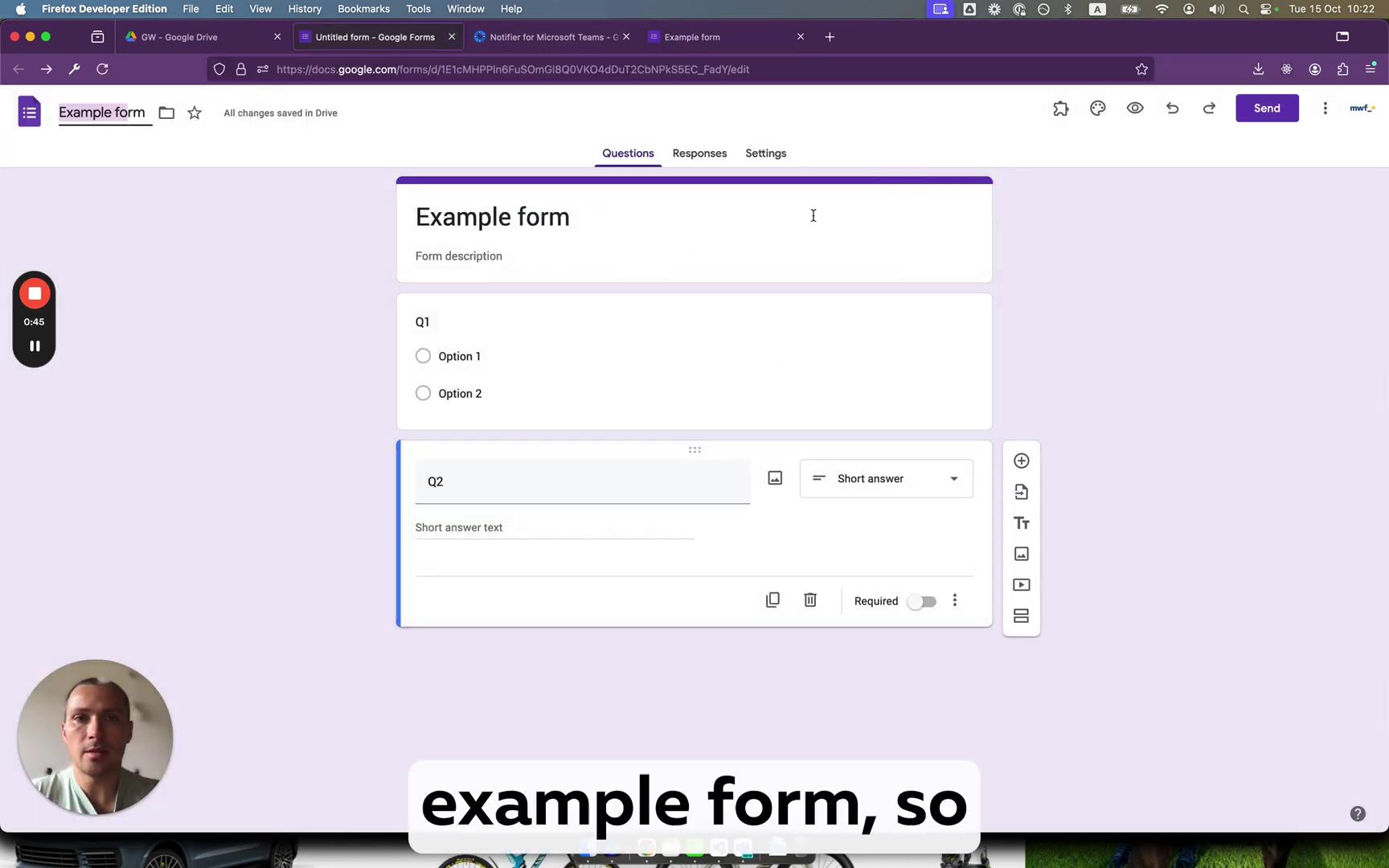
pyautogui.click(1061, 111)
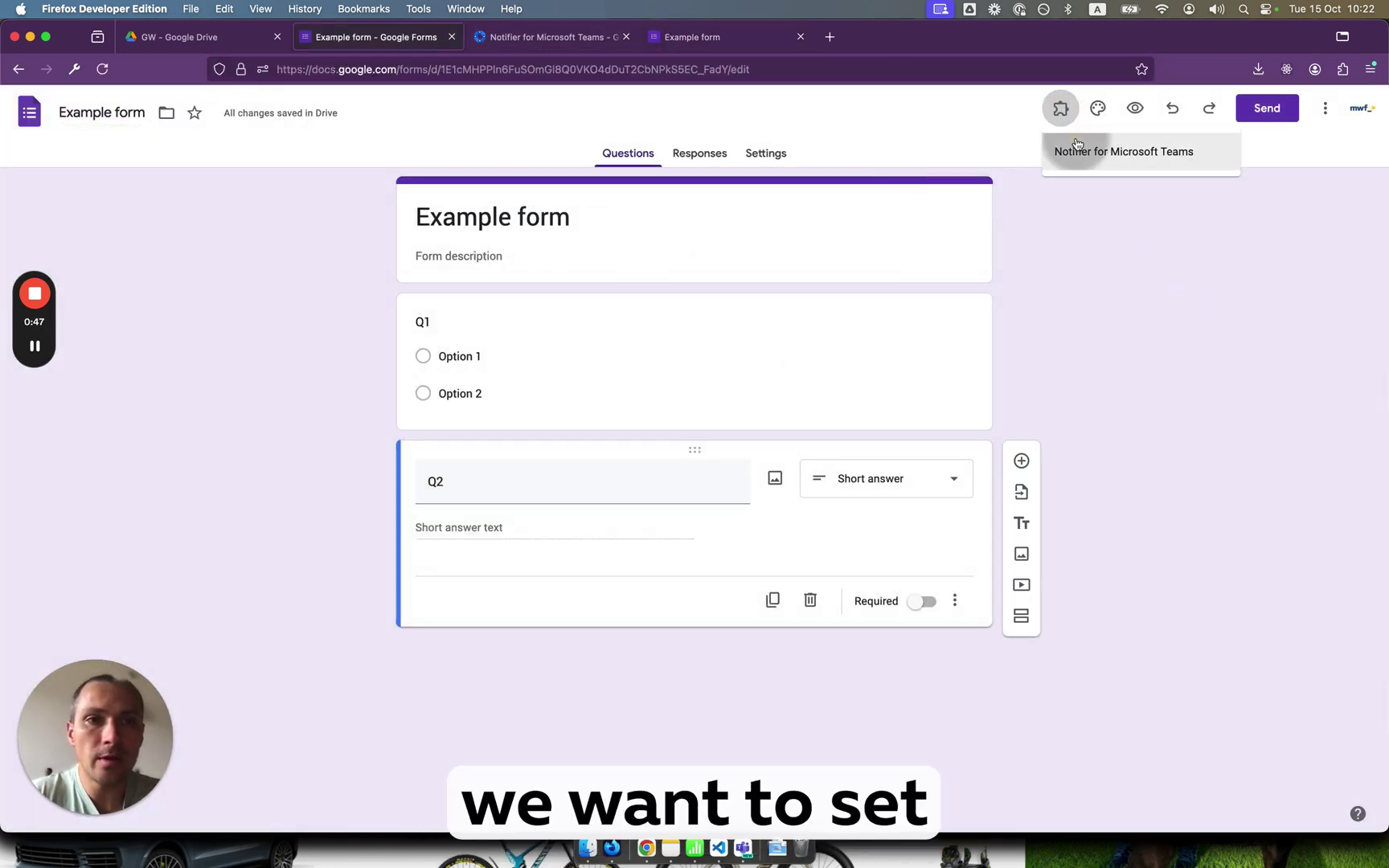
pyautogui.click(1077, 149)
pyautogui.click(635, 180)
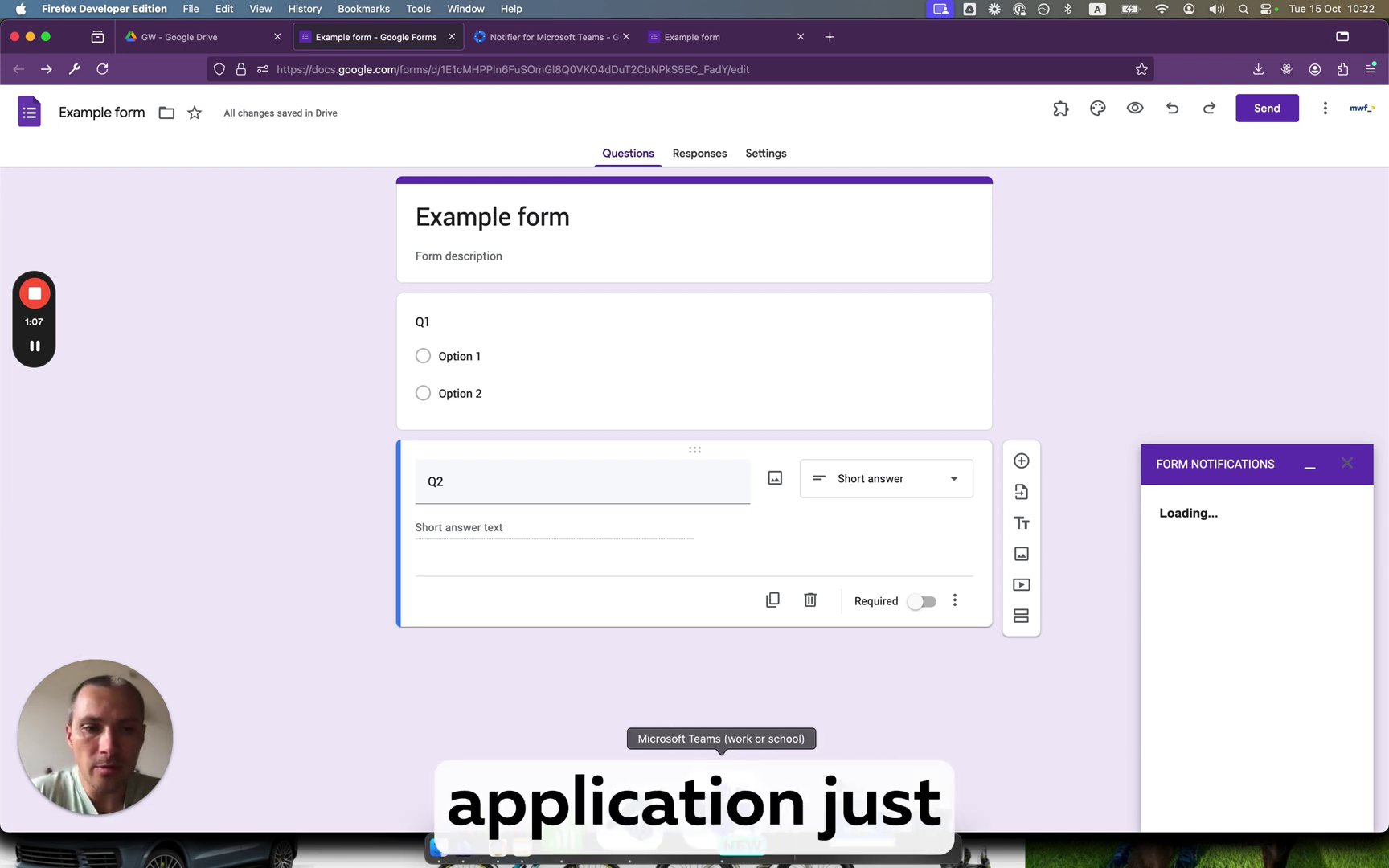
# Create a new 'Feedback river' channel in the testing team in Teams.
pyautogui.click(721, 844)
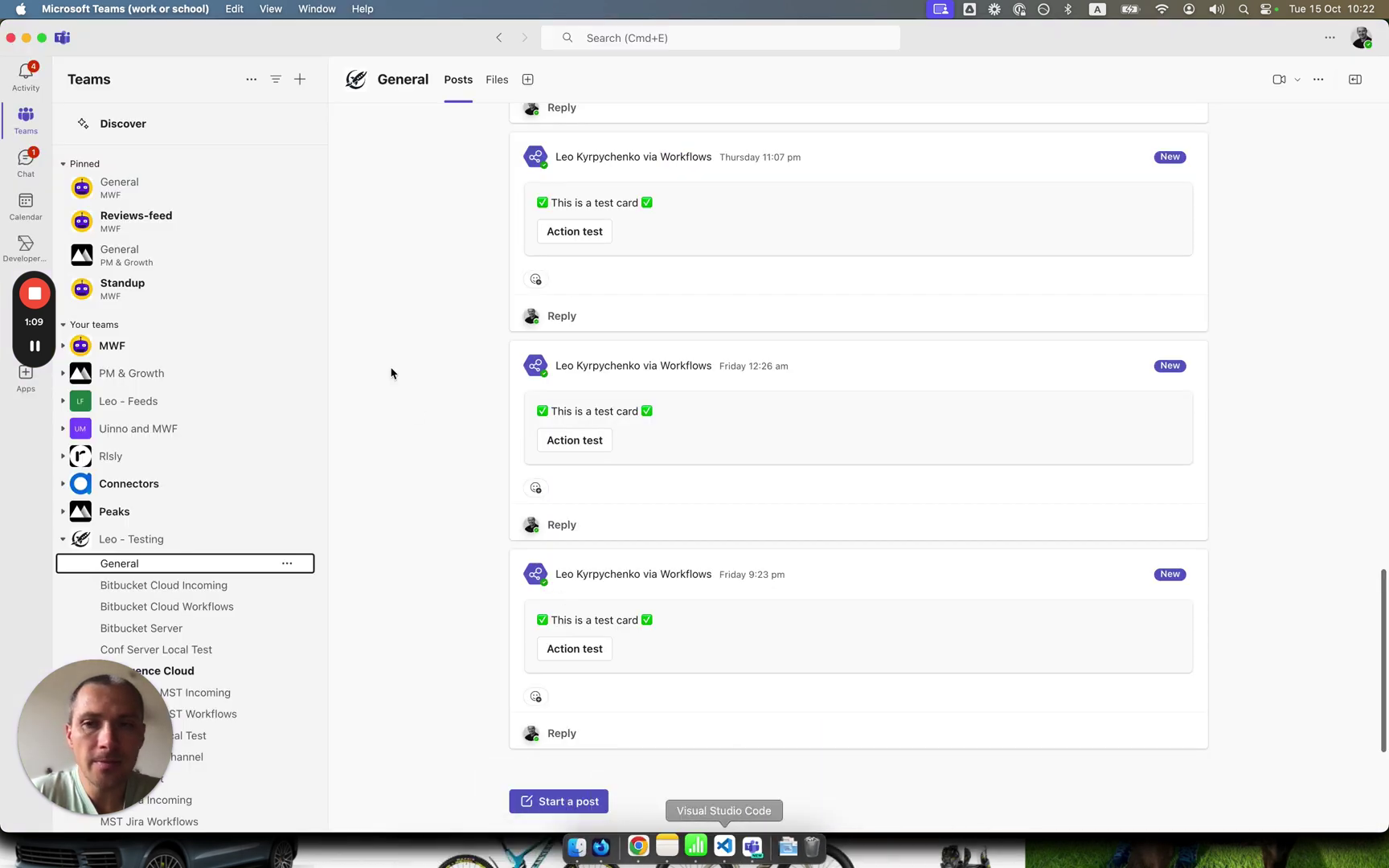
pyautogui.scroll(-2, 276, 562)
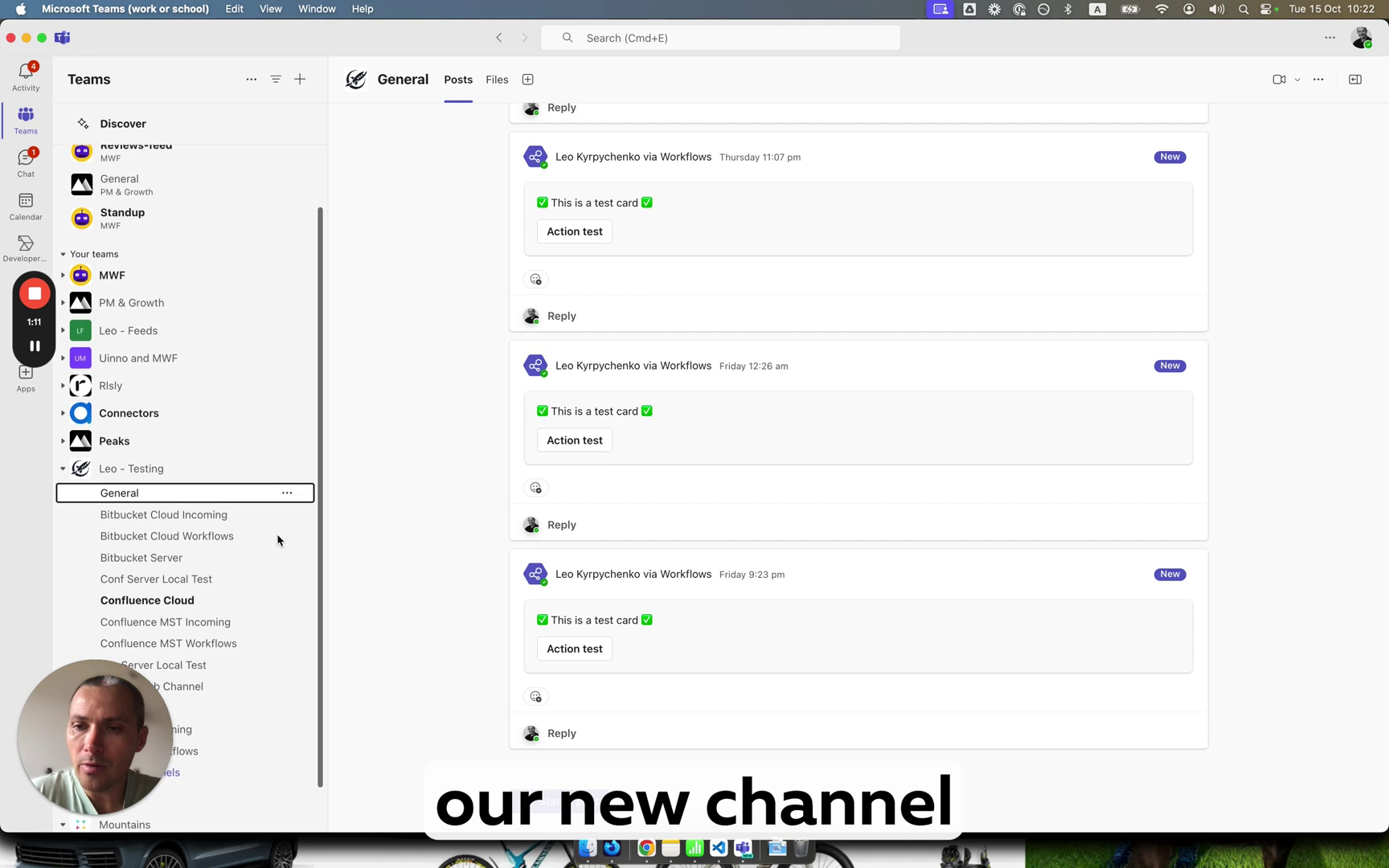
pyautogui.click(288, 470)
pyautogui.click(241, 582)
pyautogui.write('Fee')
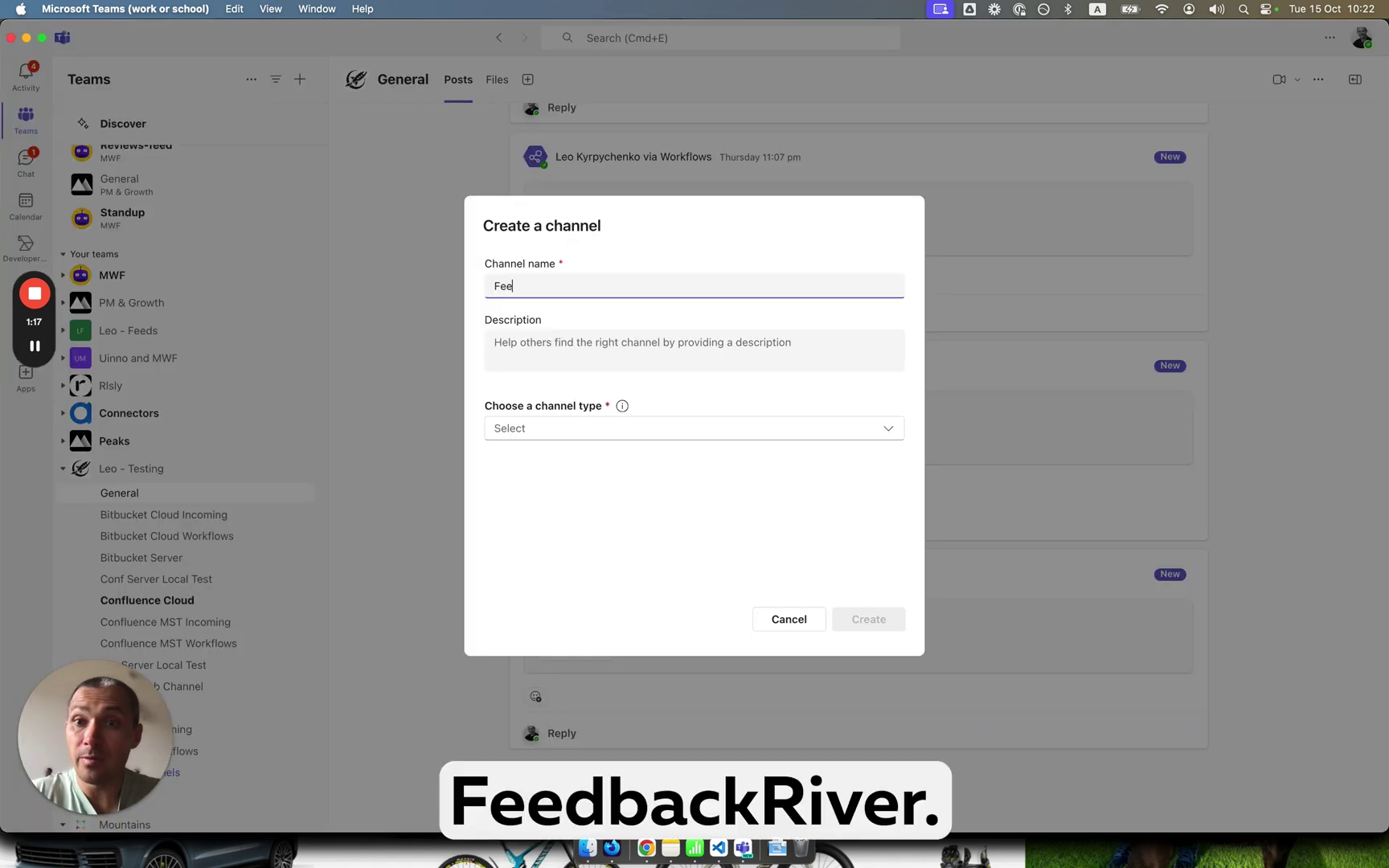
pyautogui.write('dback river')
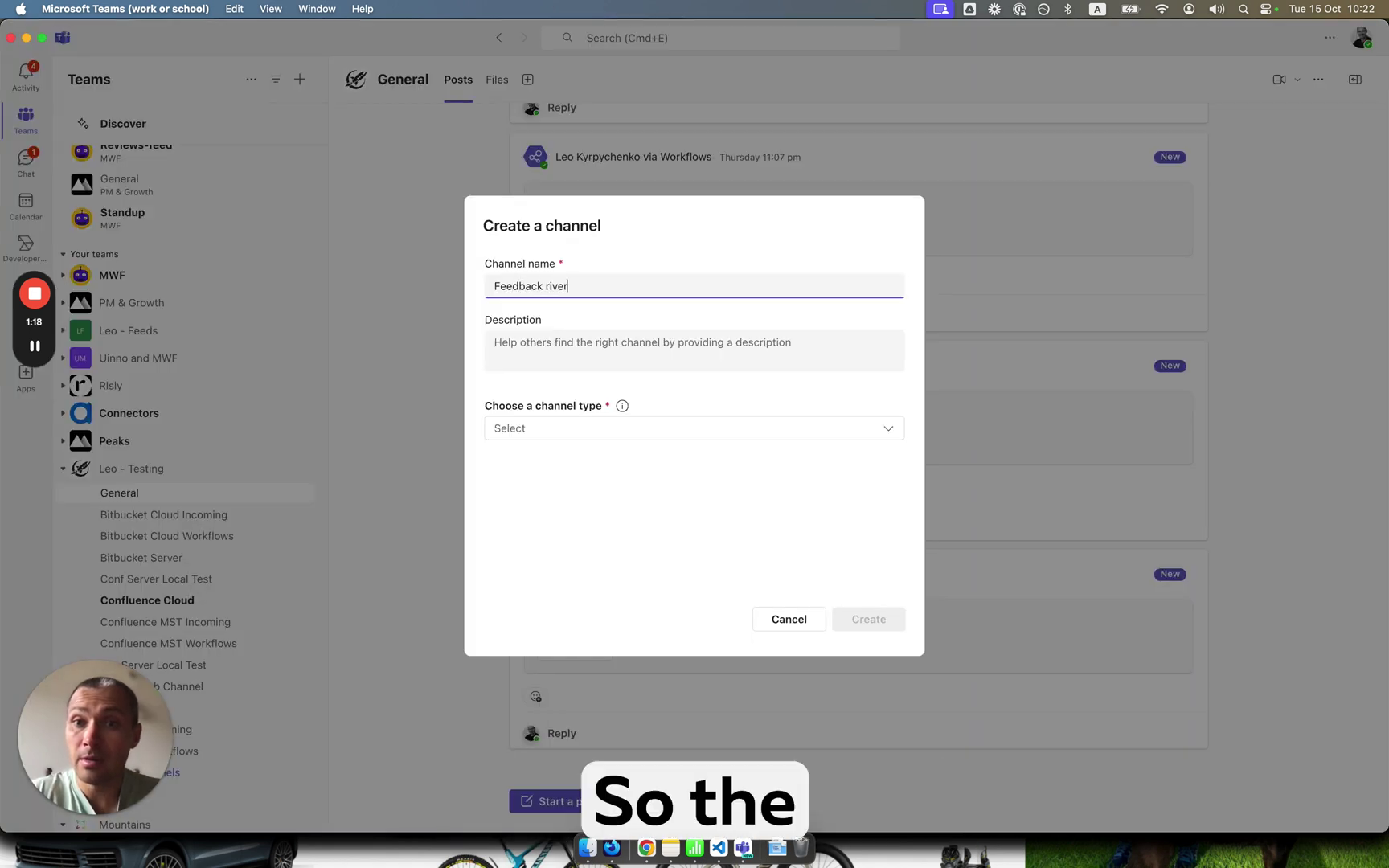
pyautogui.click(722, 434)
pyautogui.click(692, 492)
pyautogui.click(869, 620)
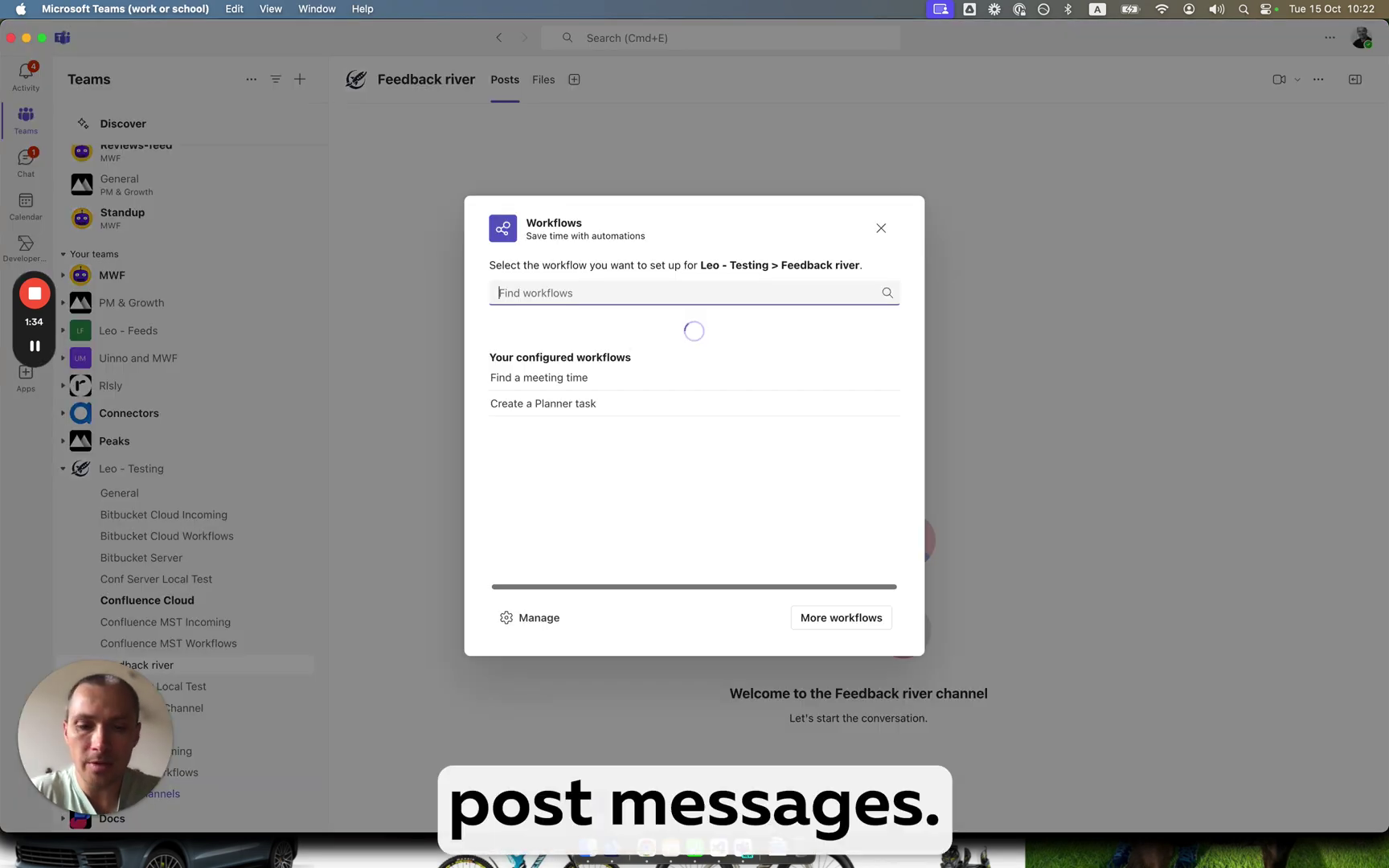
# Start the webhook post-to-channel template and name the workflow 'Google Form responses'.
pyautogui.write('post')
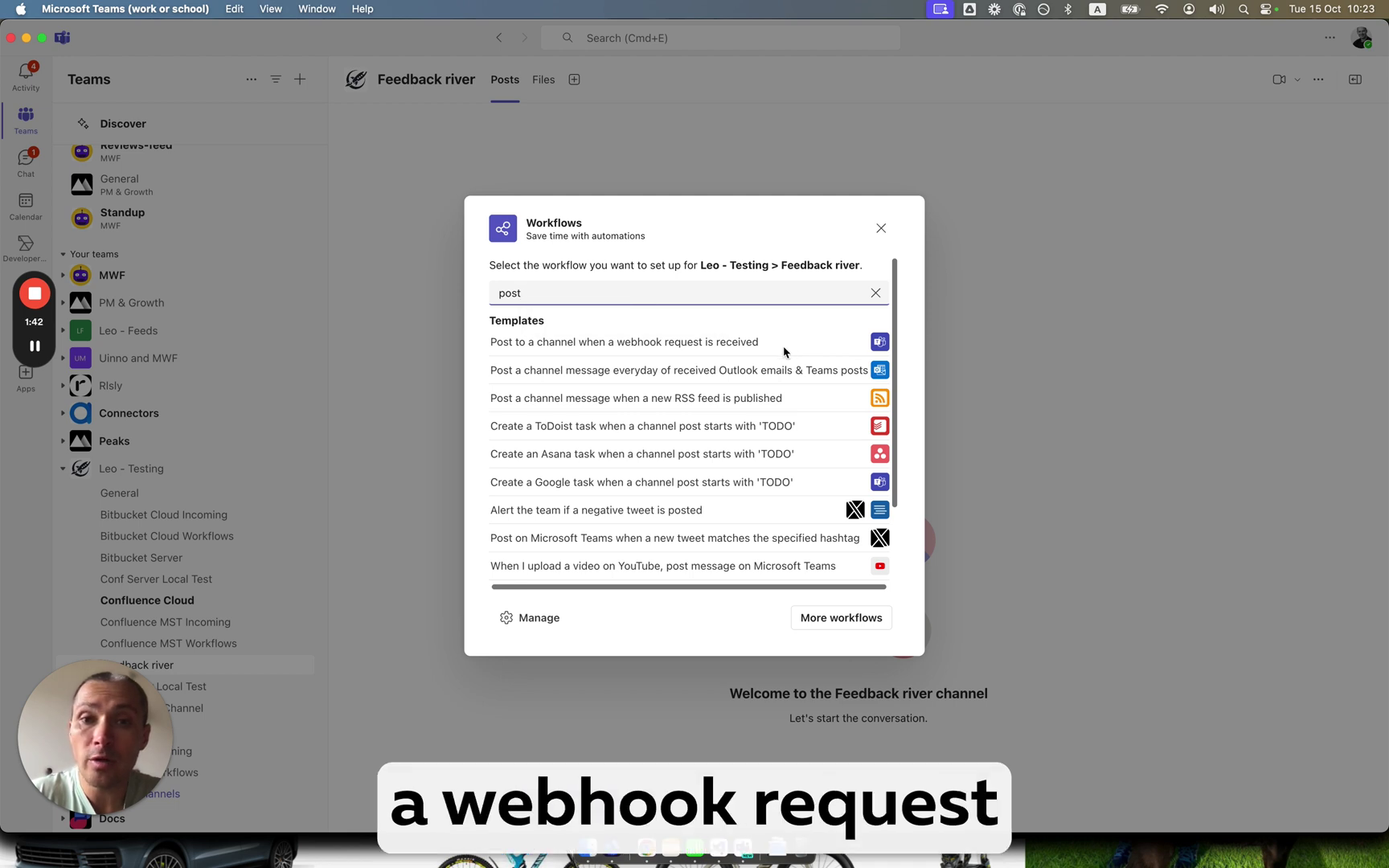
pyautogui.click(734, 346)
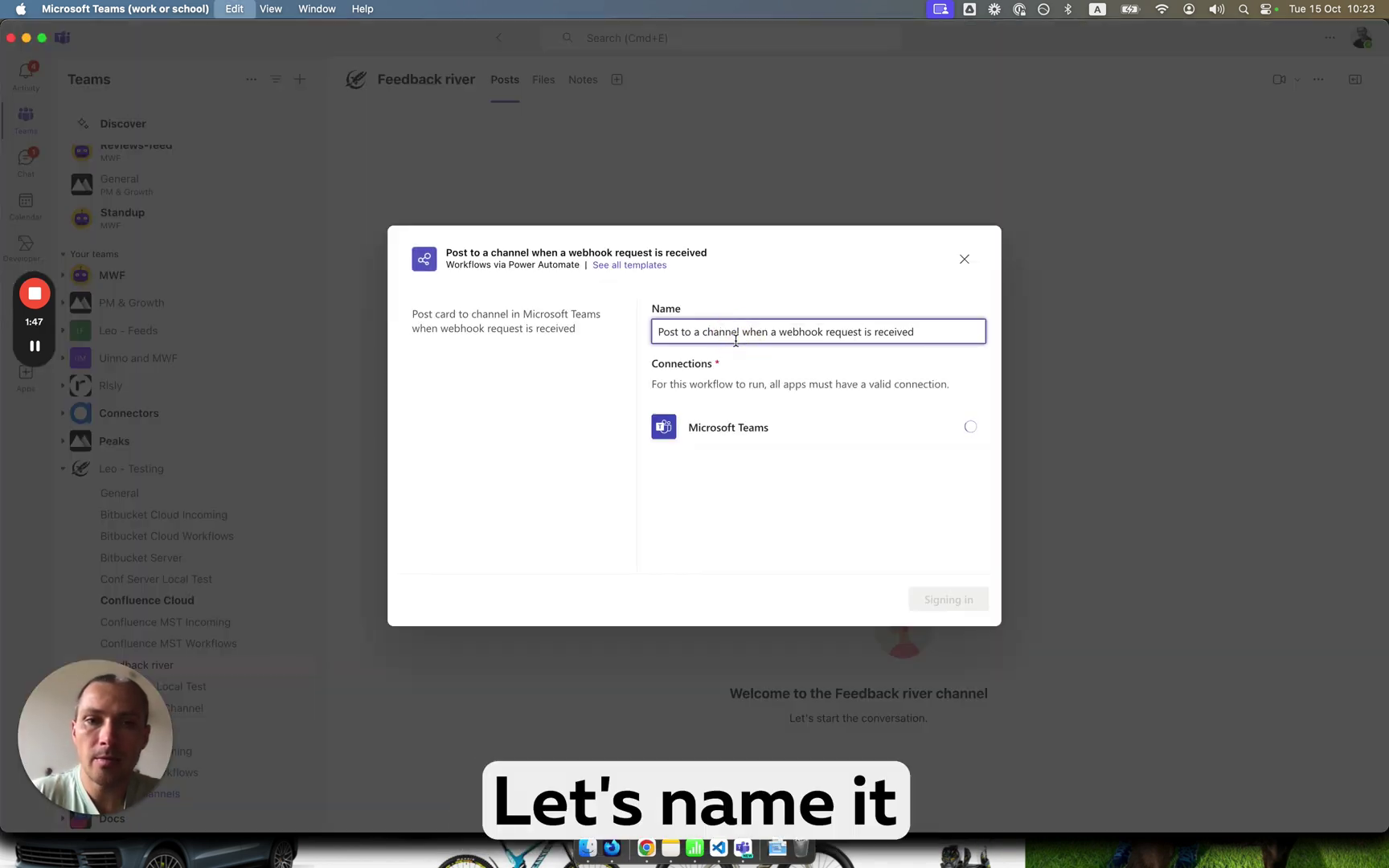
pyautogui.press('super+a')
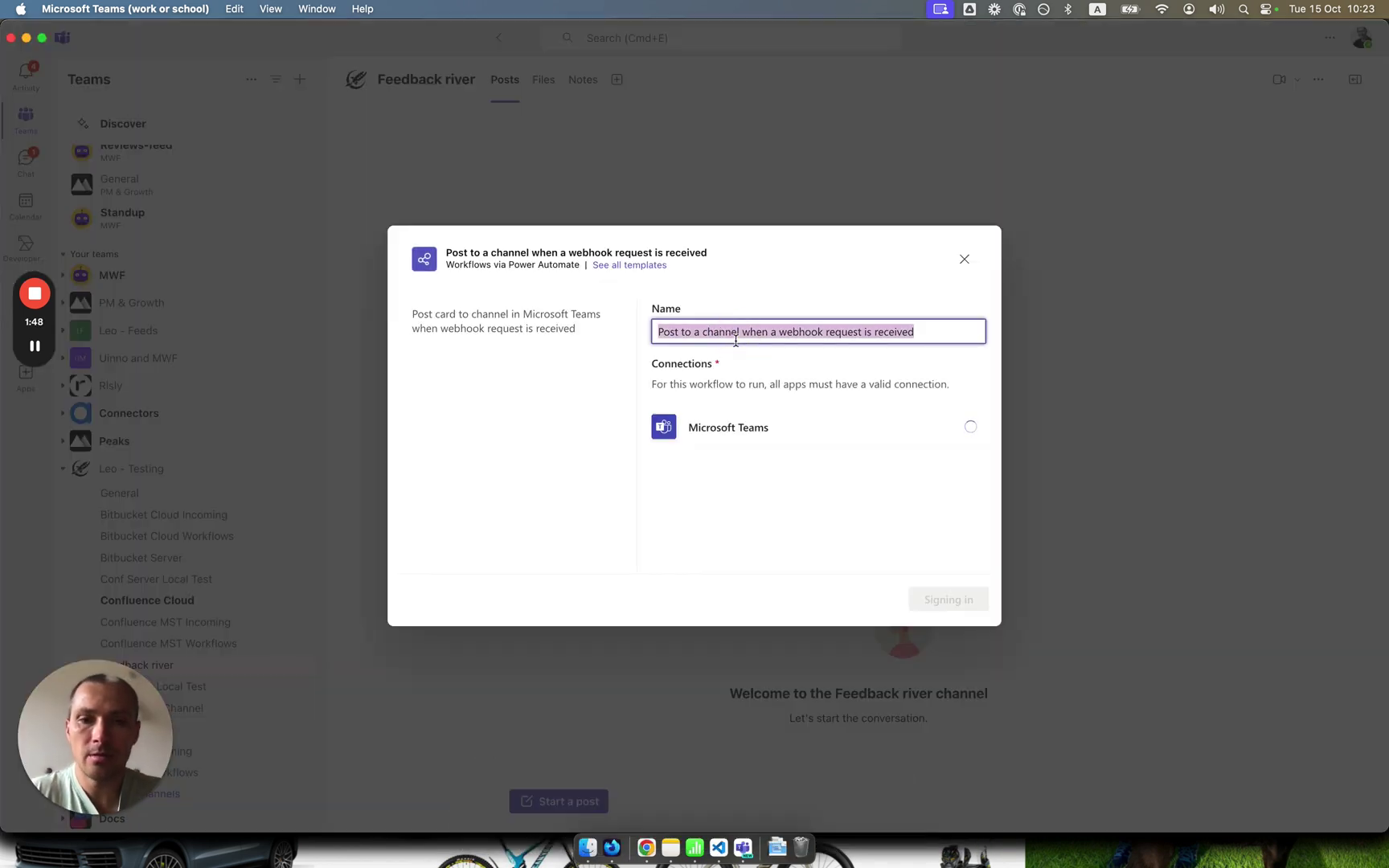
pyautogui.write('Google FOr')
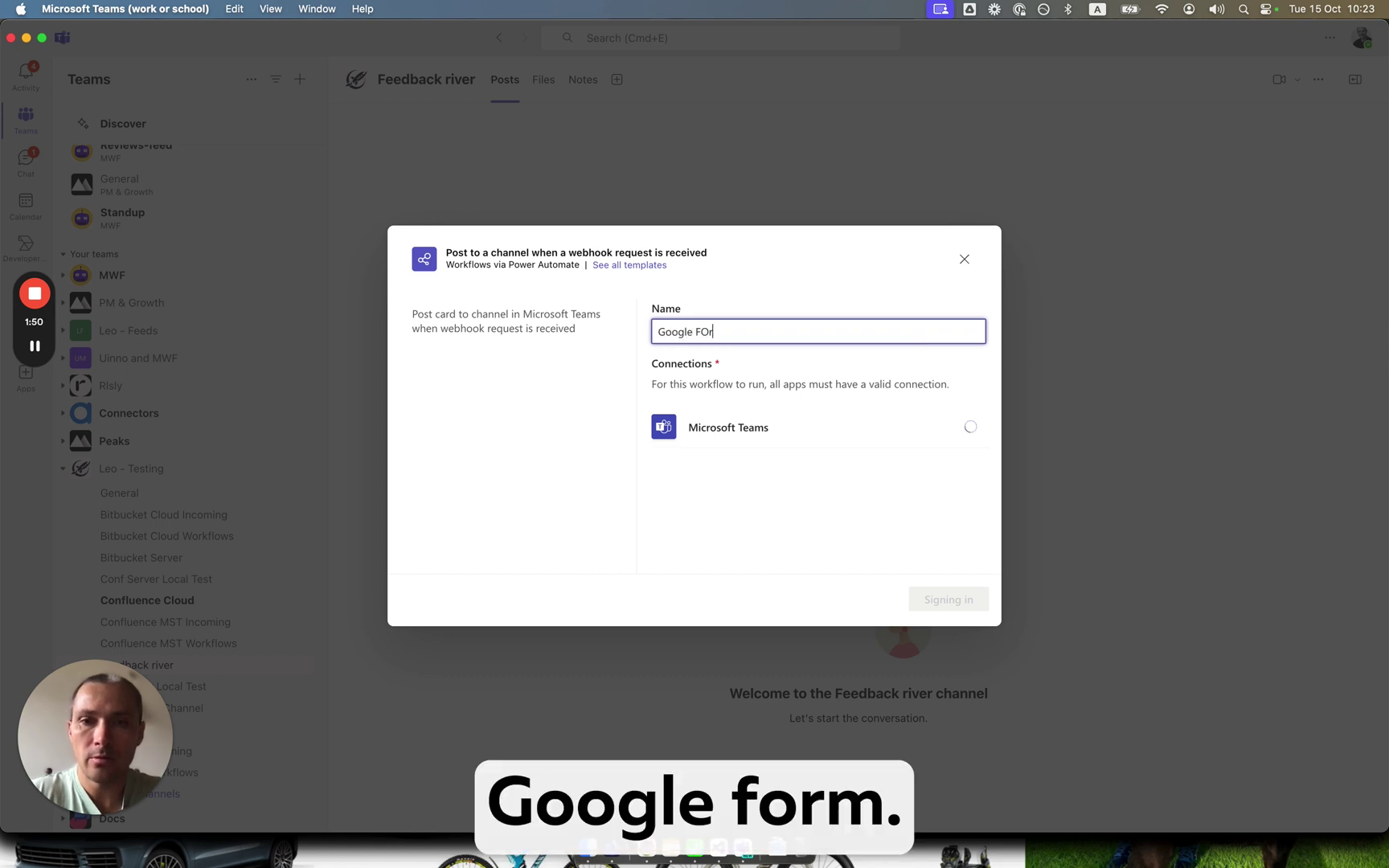
pyautogui.write('m')
pyautogui.press('BackSpace')
pyautogui.press('BackSpace')
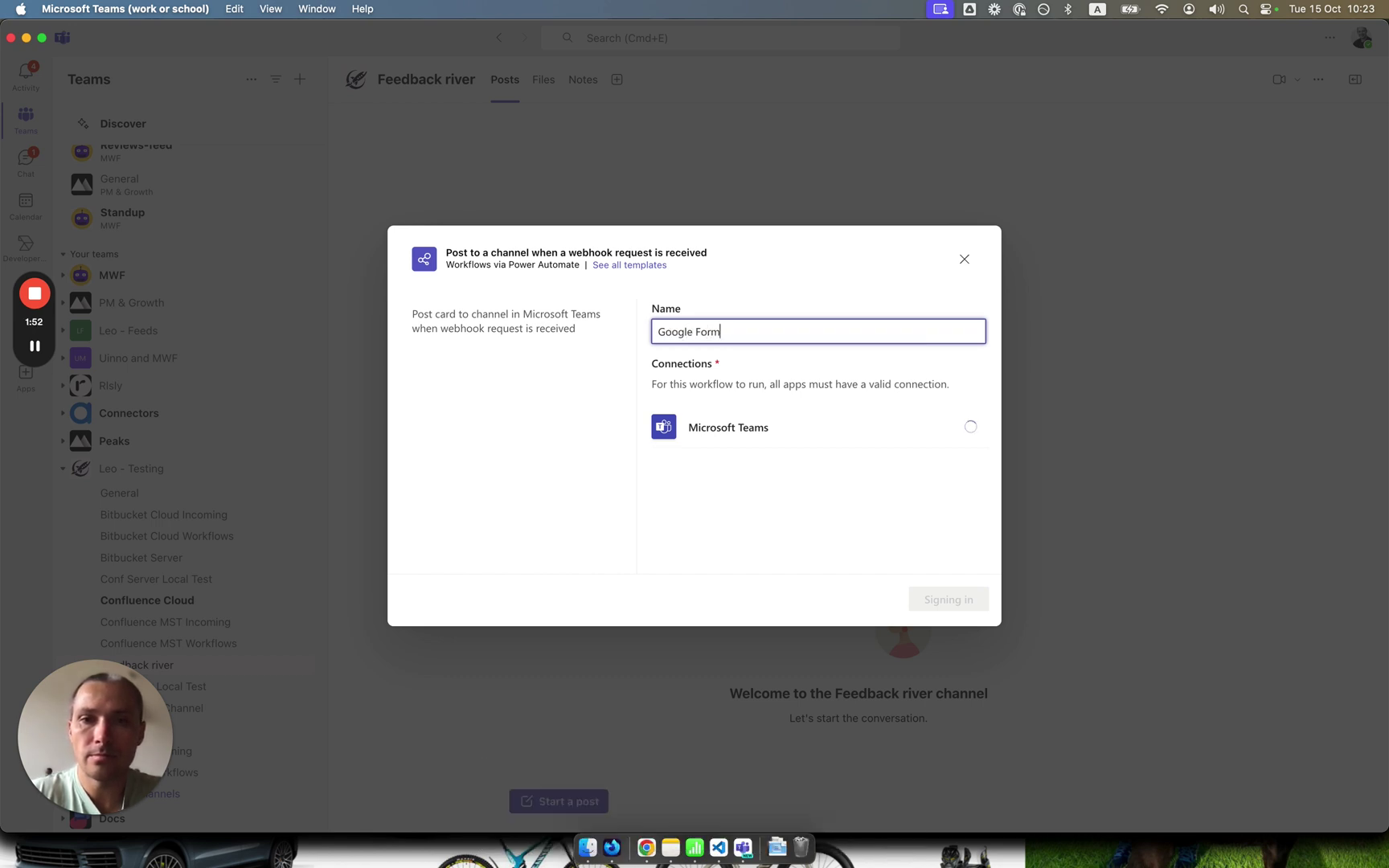
pyautogui.write('responses')
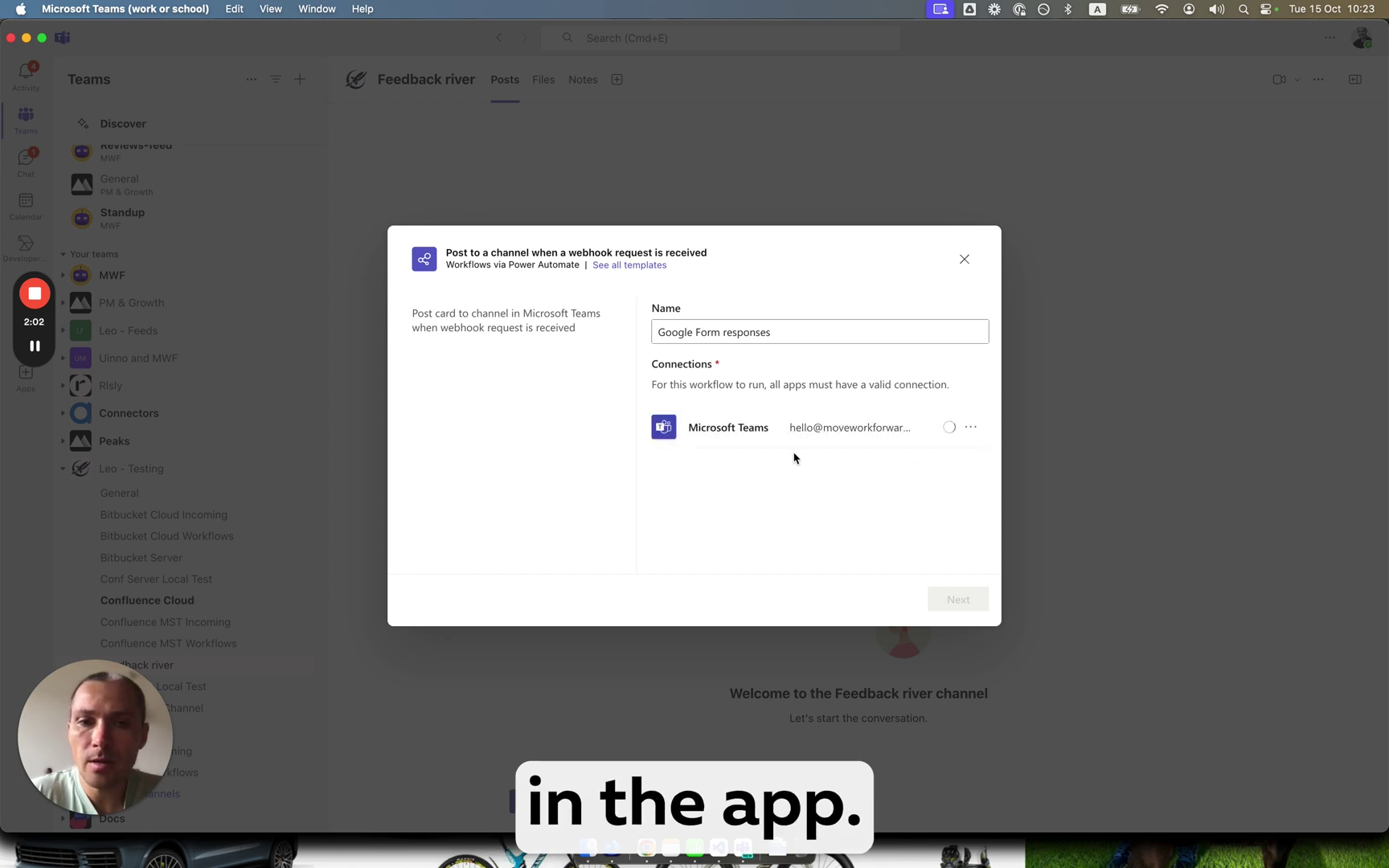
# Add the workflow for Feedback river and copy its webhook URL.
pyautogui.click(942, 599)
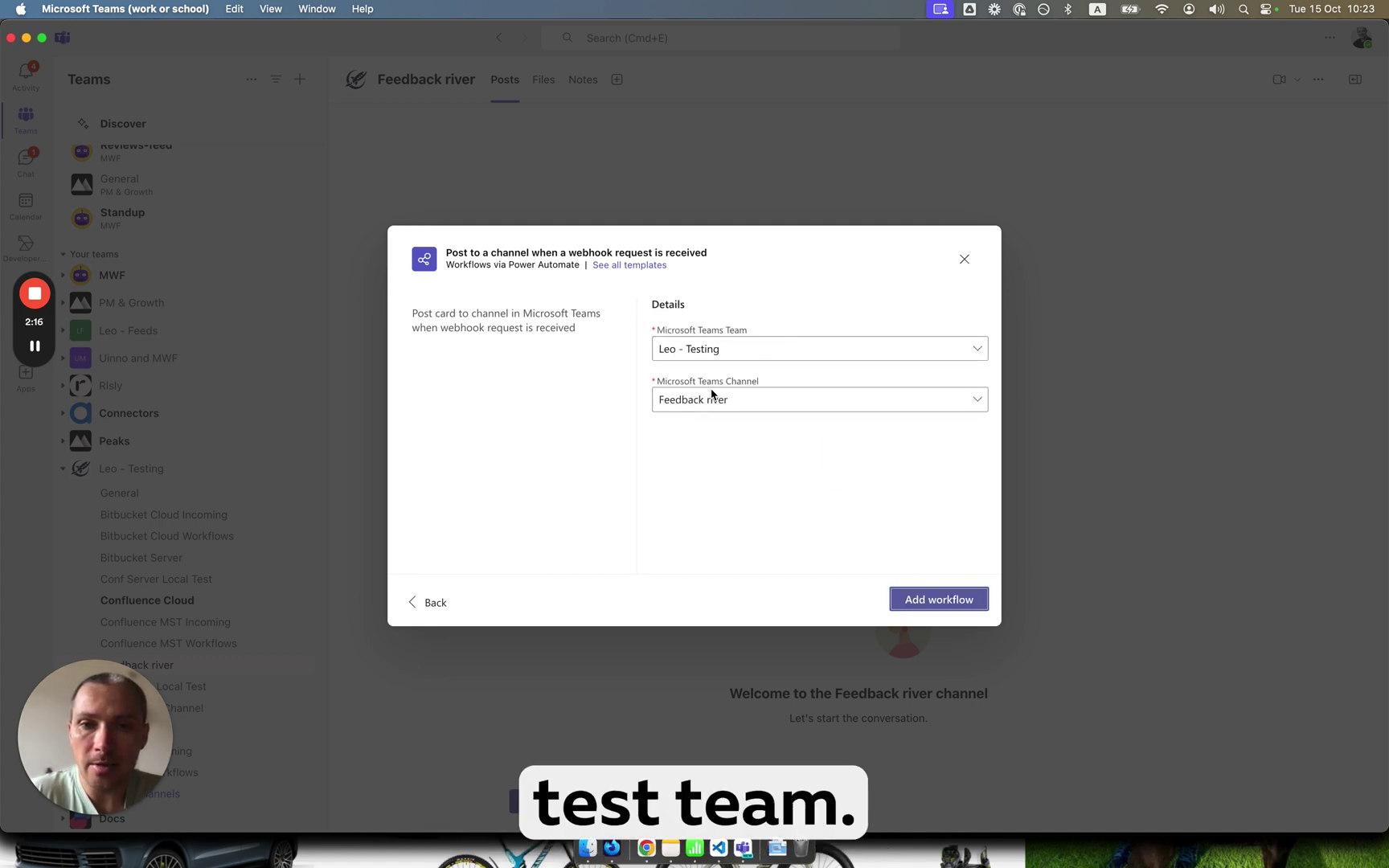
pyautogui.click(925, 610)
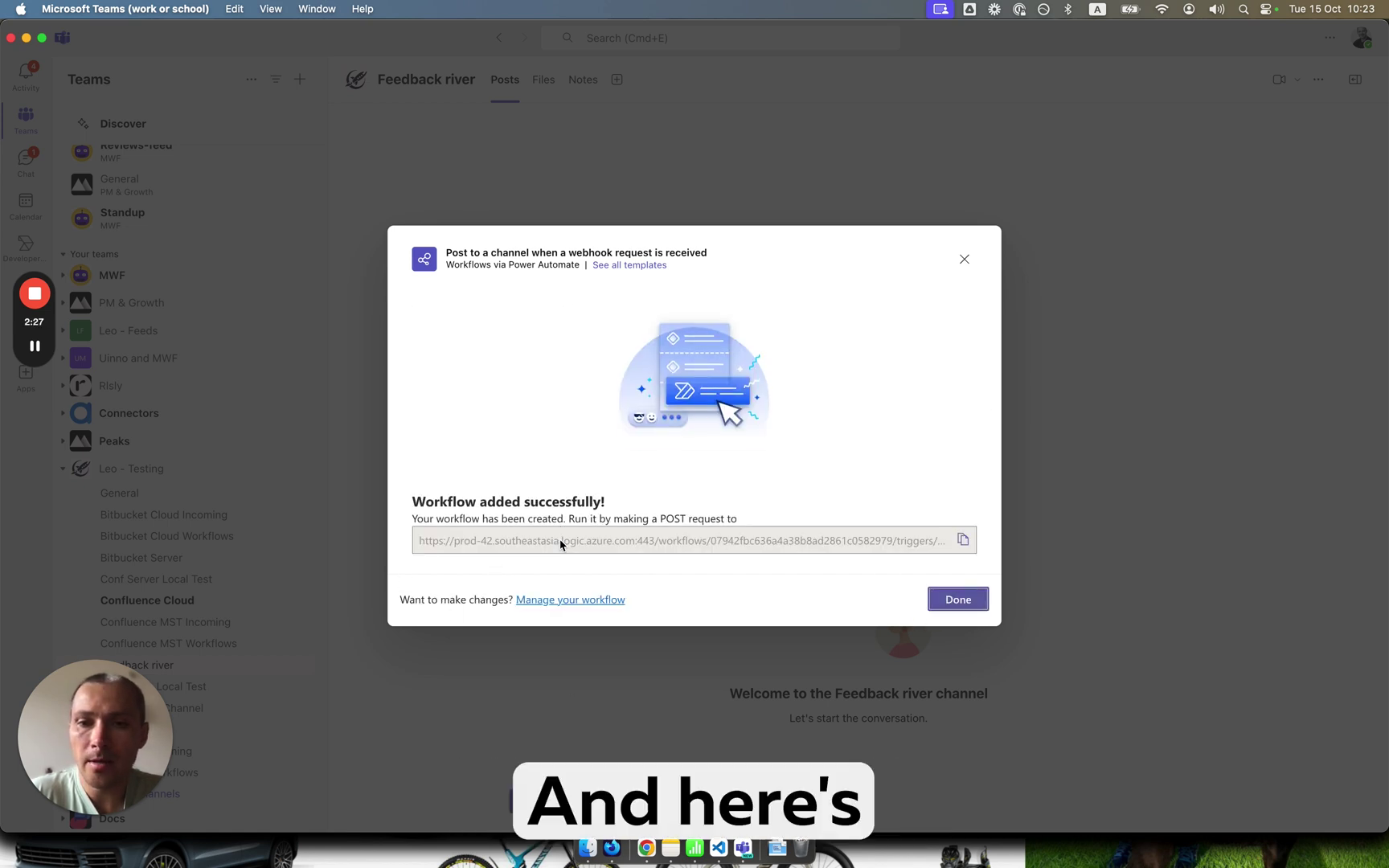
pyautogui.click(962, 540)
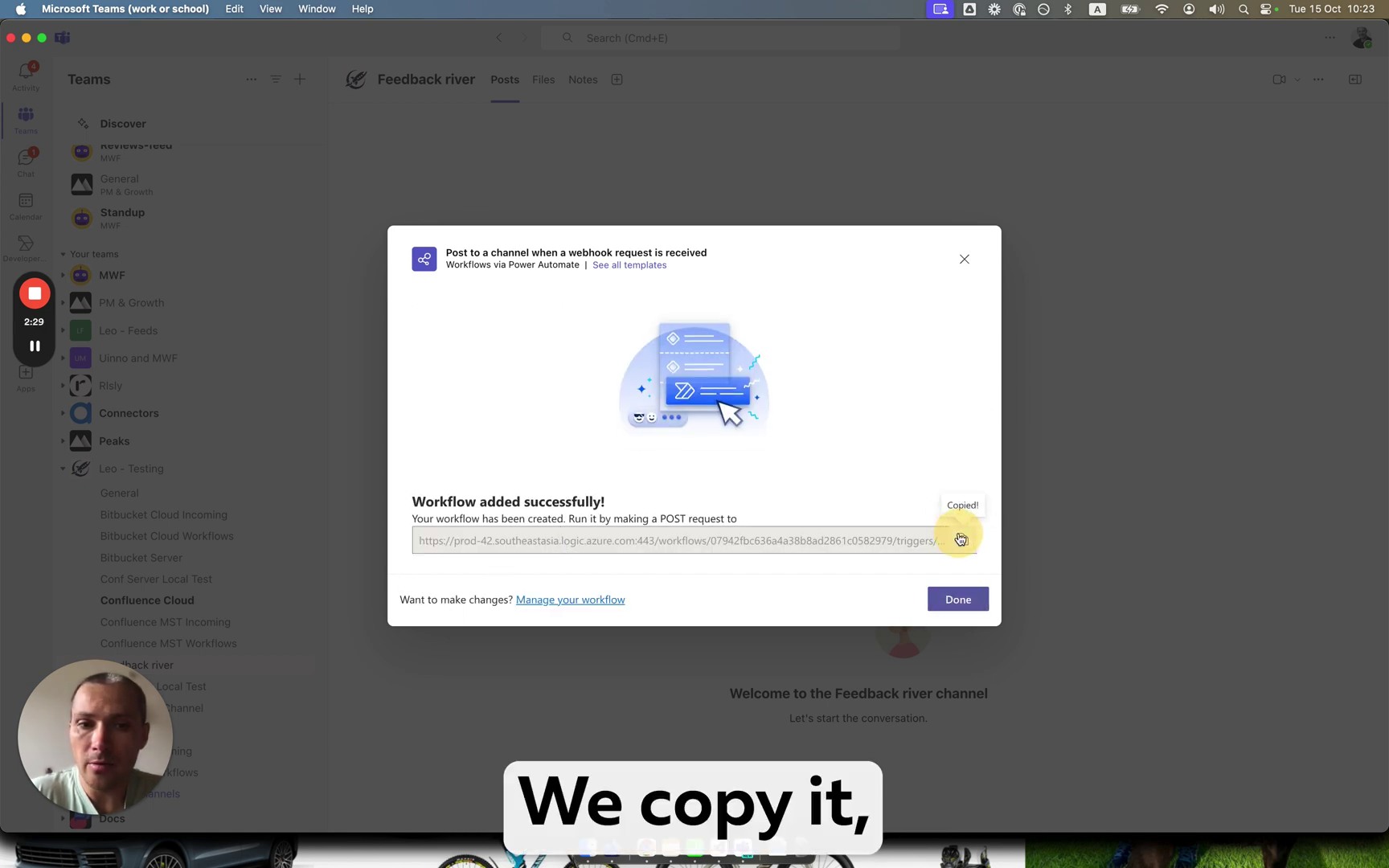
pyautogui.click(956, 599)
# Post 'Let's the fun begin' with a 🎉 emoji in the Feedback river channel.
pyautogui.click(554, 798)
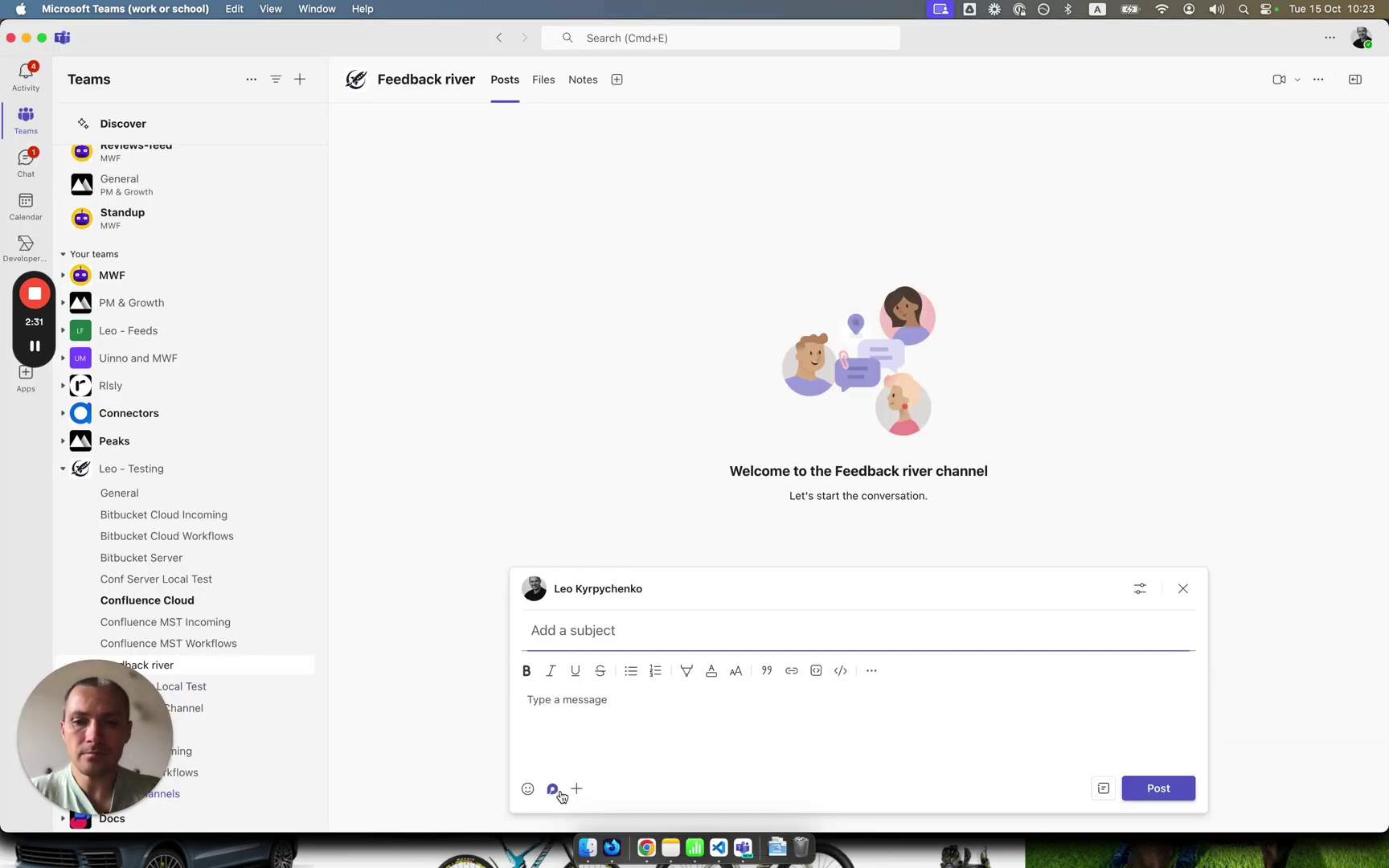
pyautogui.write("Let'")
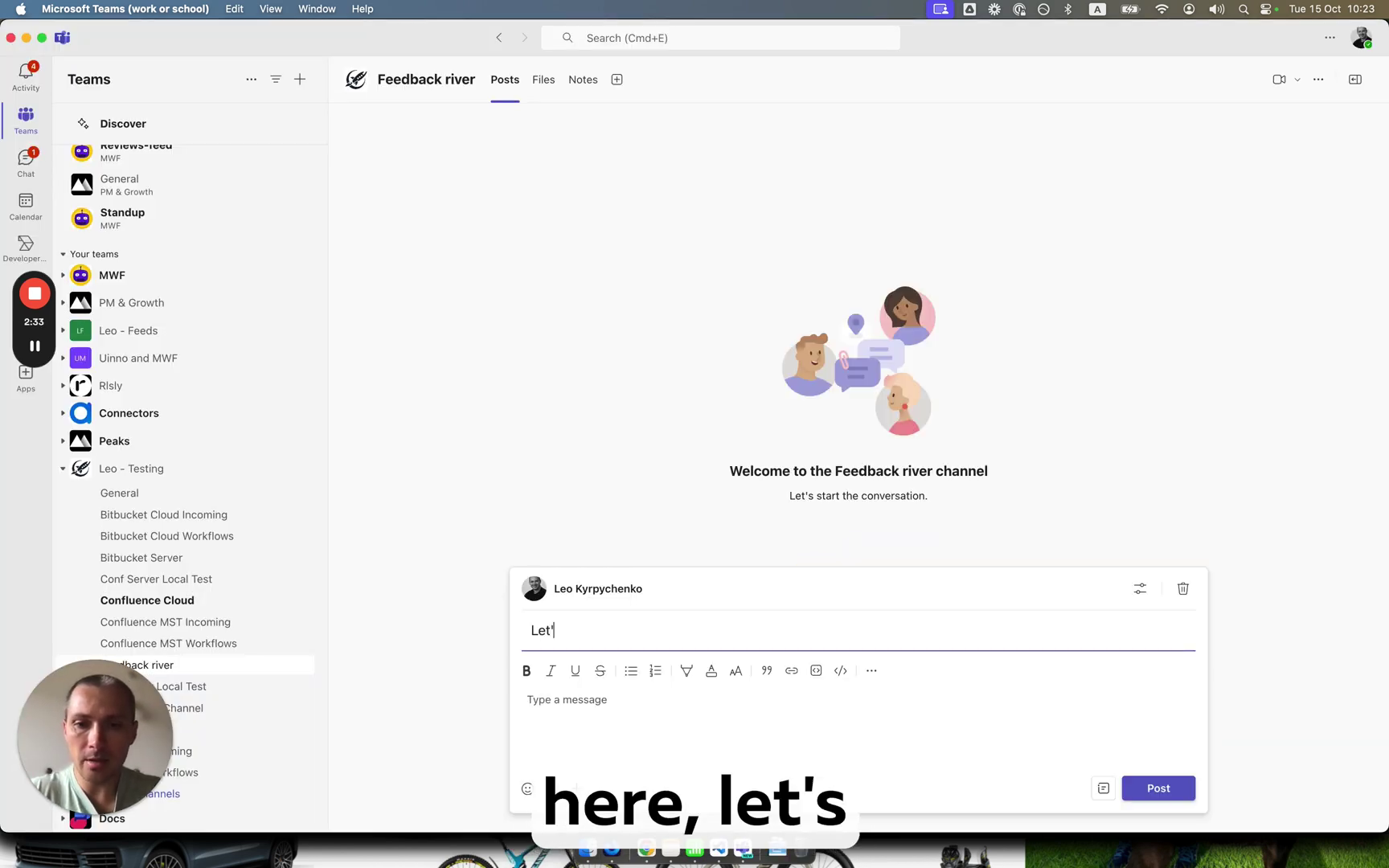
pyautogui.write('s the fun b')
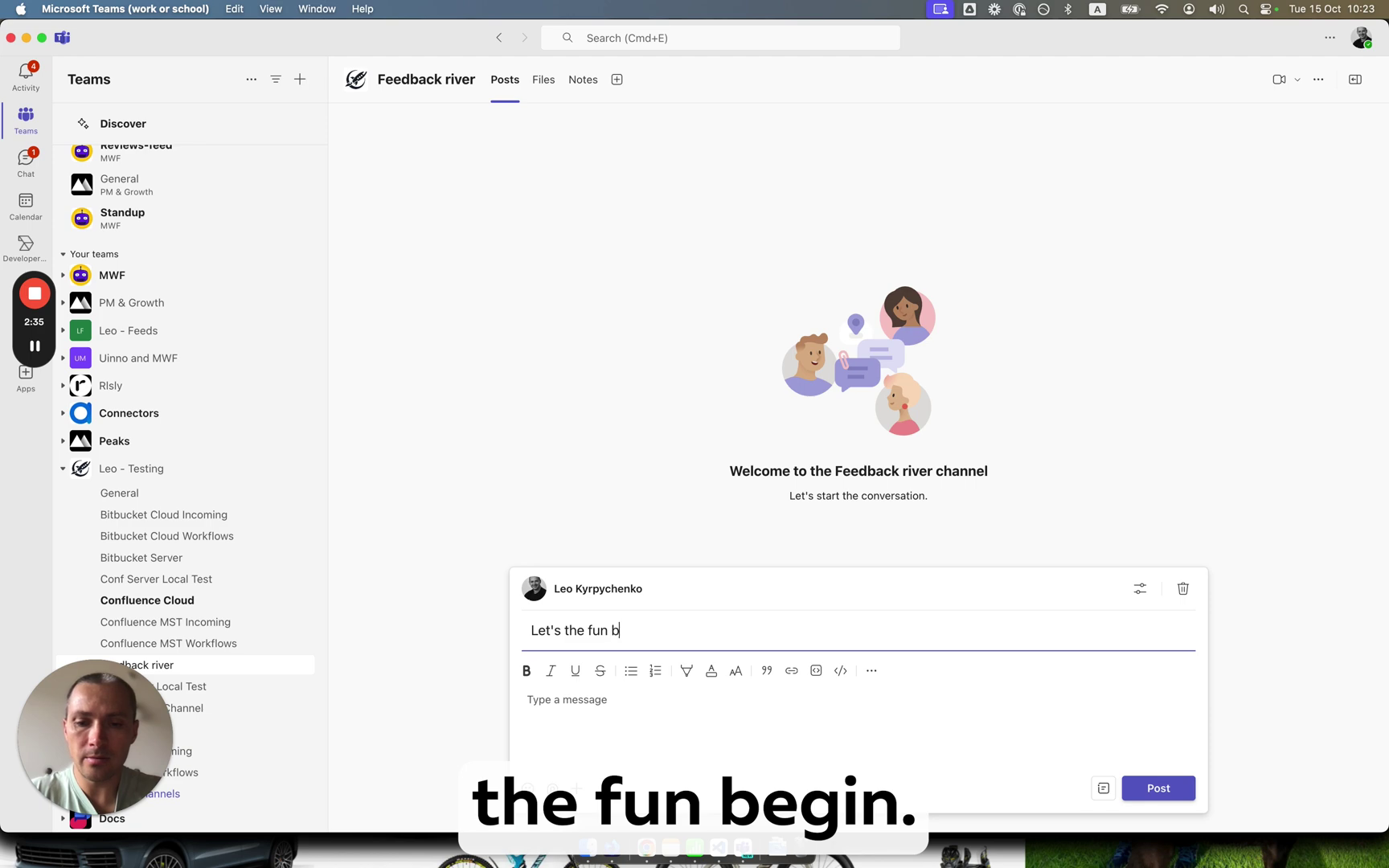
pyautogui.write('egin')
pyautogui.press('Tab')
pyautogui.press('ctrl+super+space')
pyautogui.press('Return')
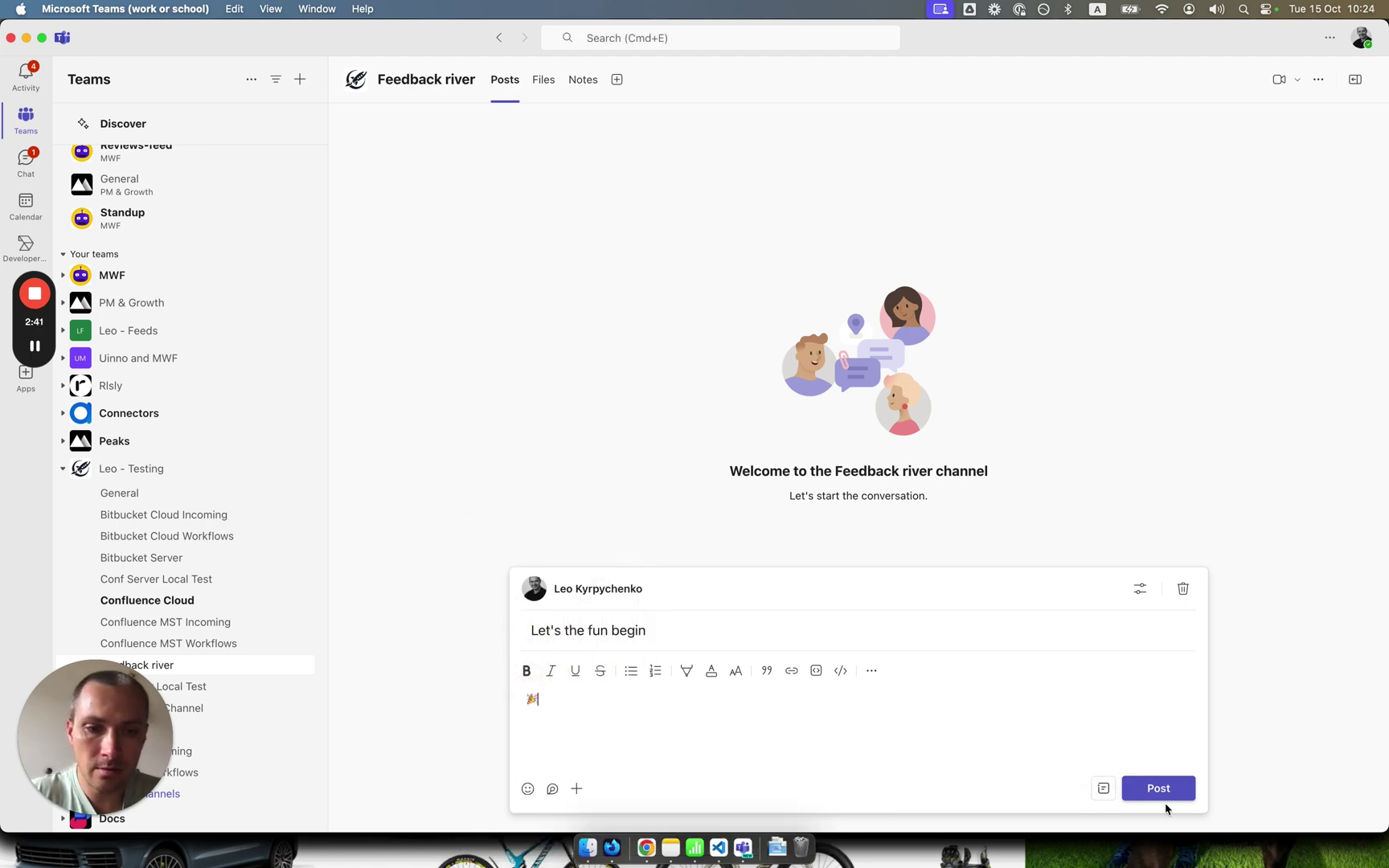
pyautogui.click(1163, 796)
# Save a 'Feedback River' notification, prefixed with the team name, using the pasted webhook URL.
pyautogui.press('super+Tab')
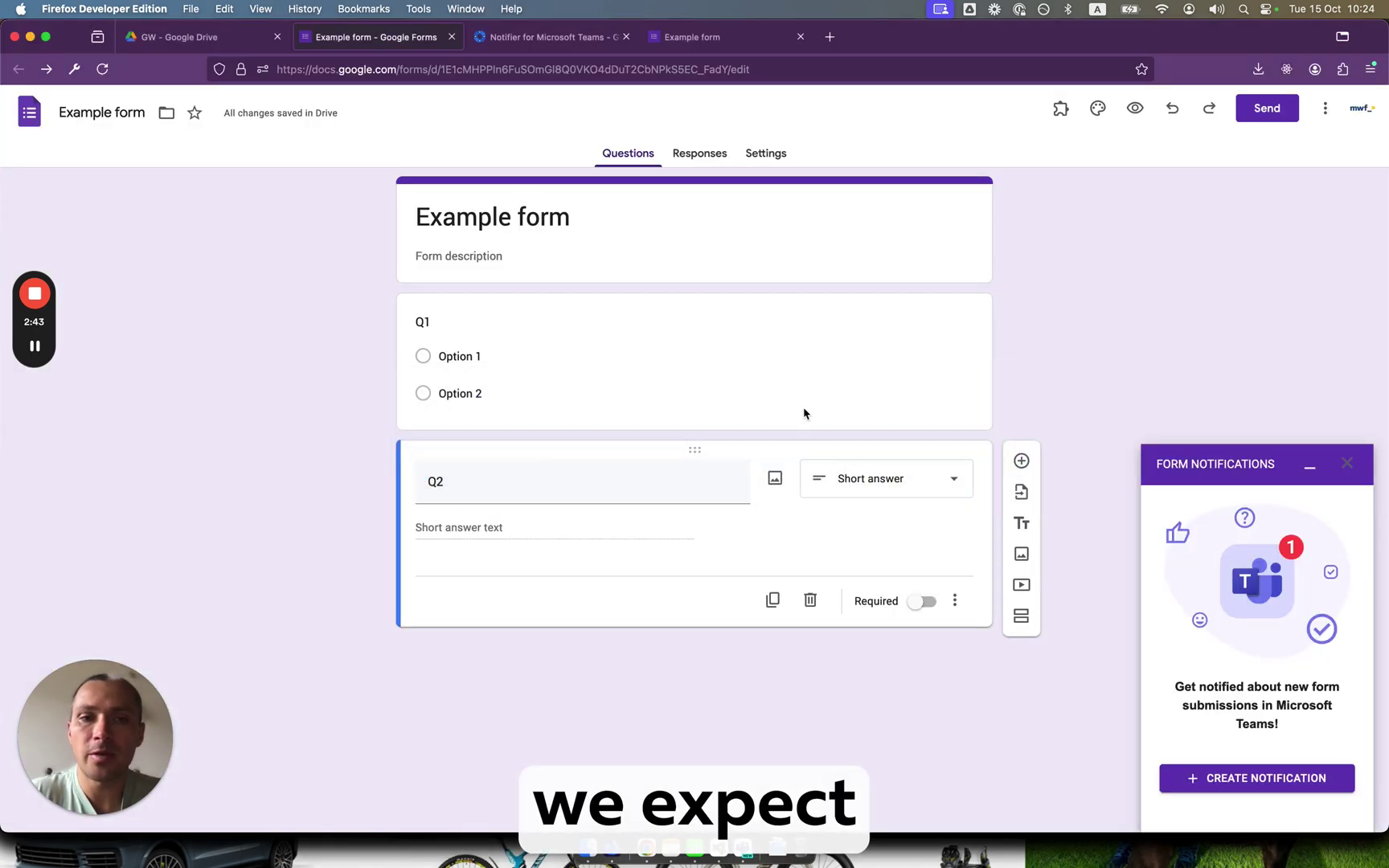
pyautogui.click(1221, 776)
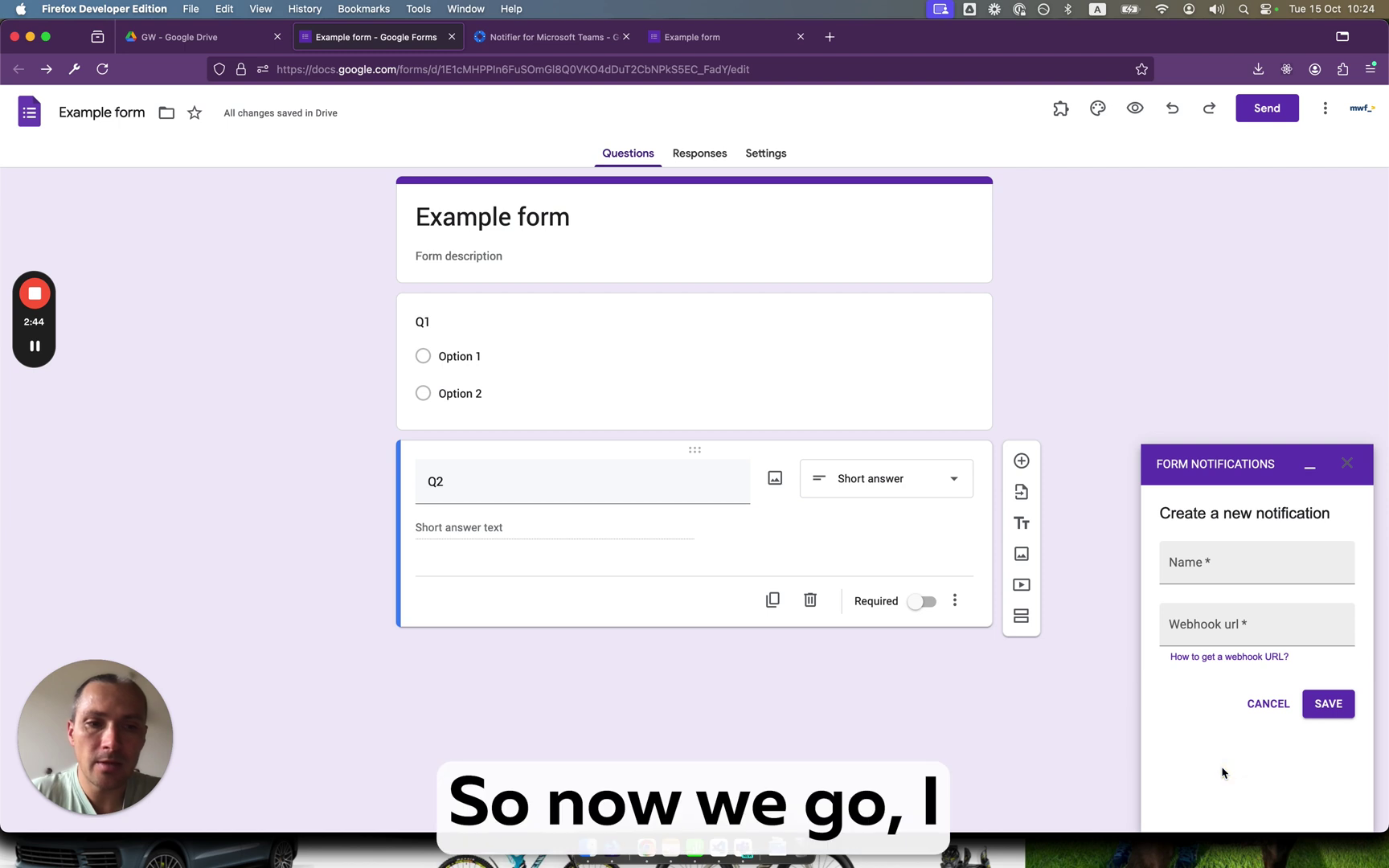
pyautogui.click(1204, 577)
pyautogui.write('Feed')
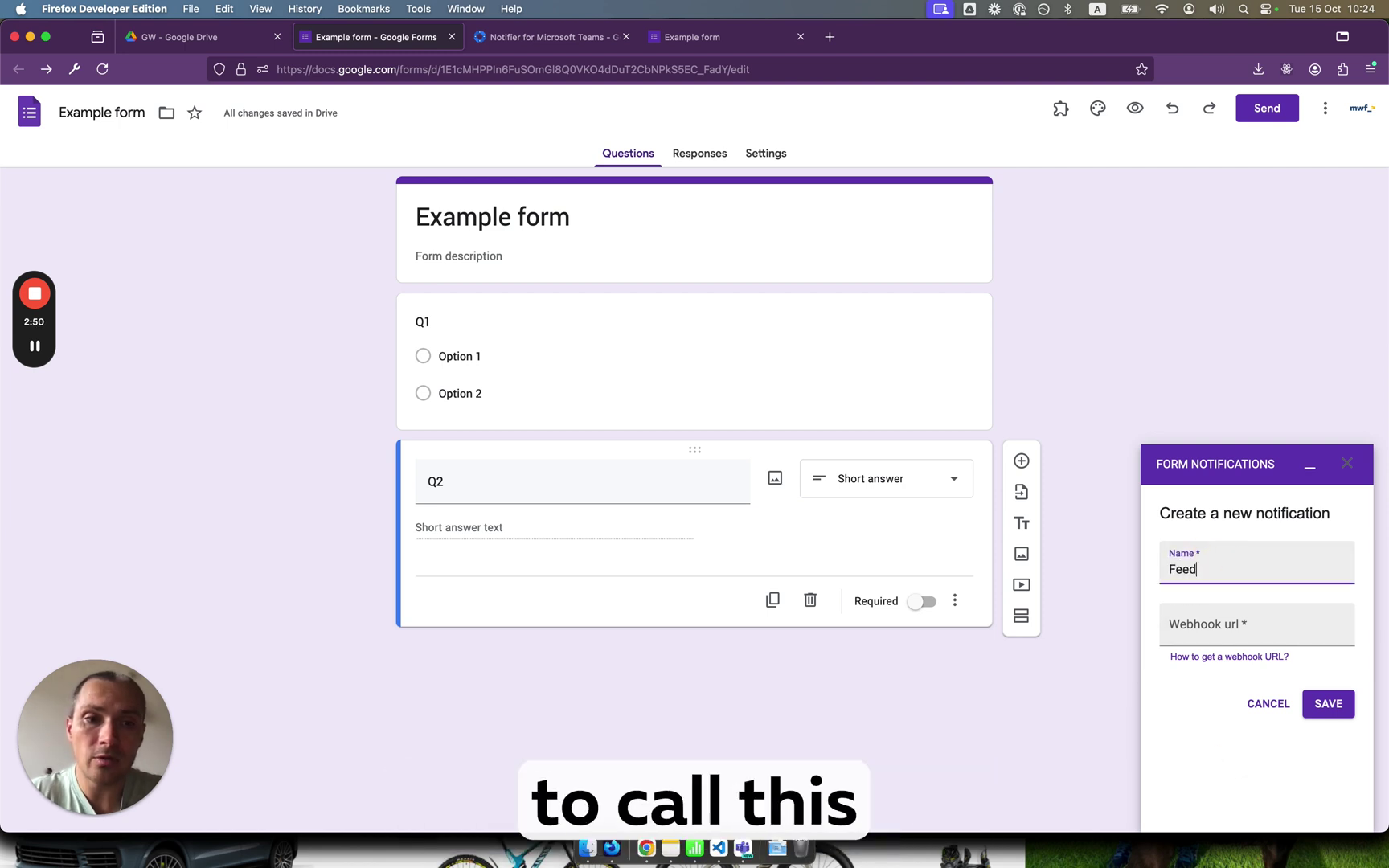
pyautogui.write('back ')
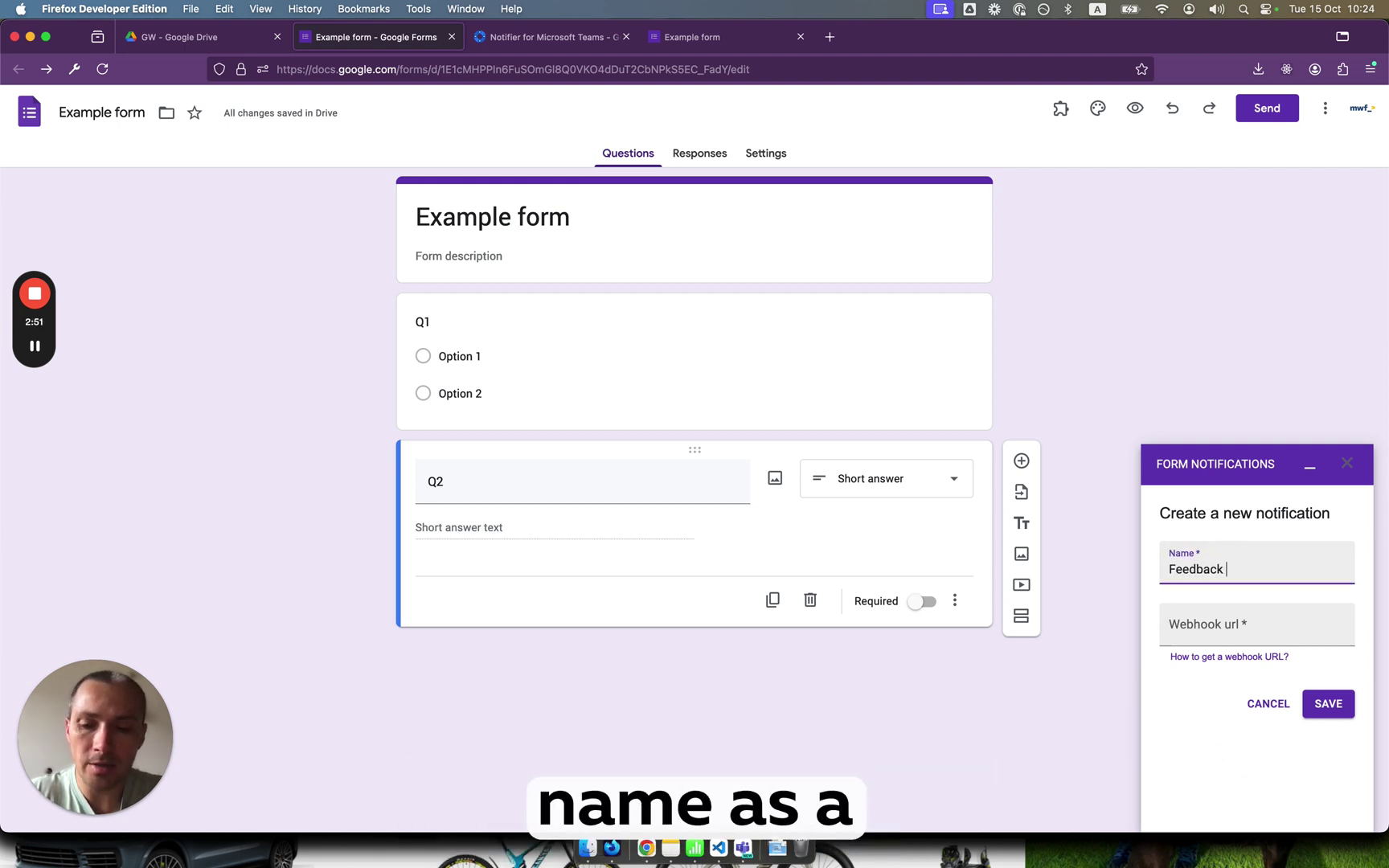
pyautogui.write('River')
pyautogui.click(1169, 569)
pyautogui.write('Leo testn')
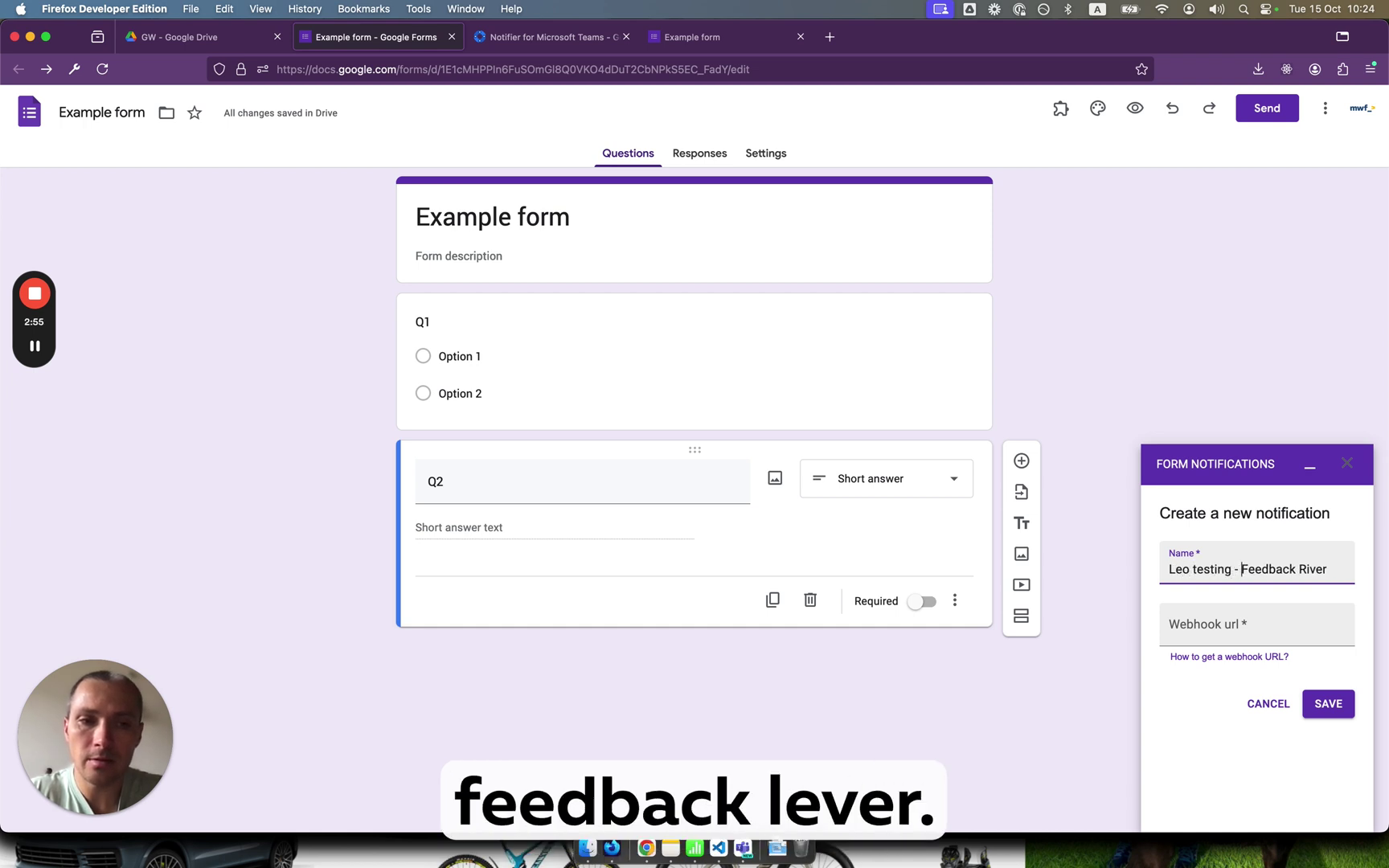
pyautogui.click(1206, 621)
pyautogui.press('cmd+v')
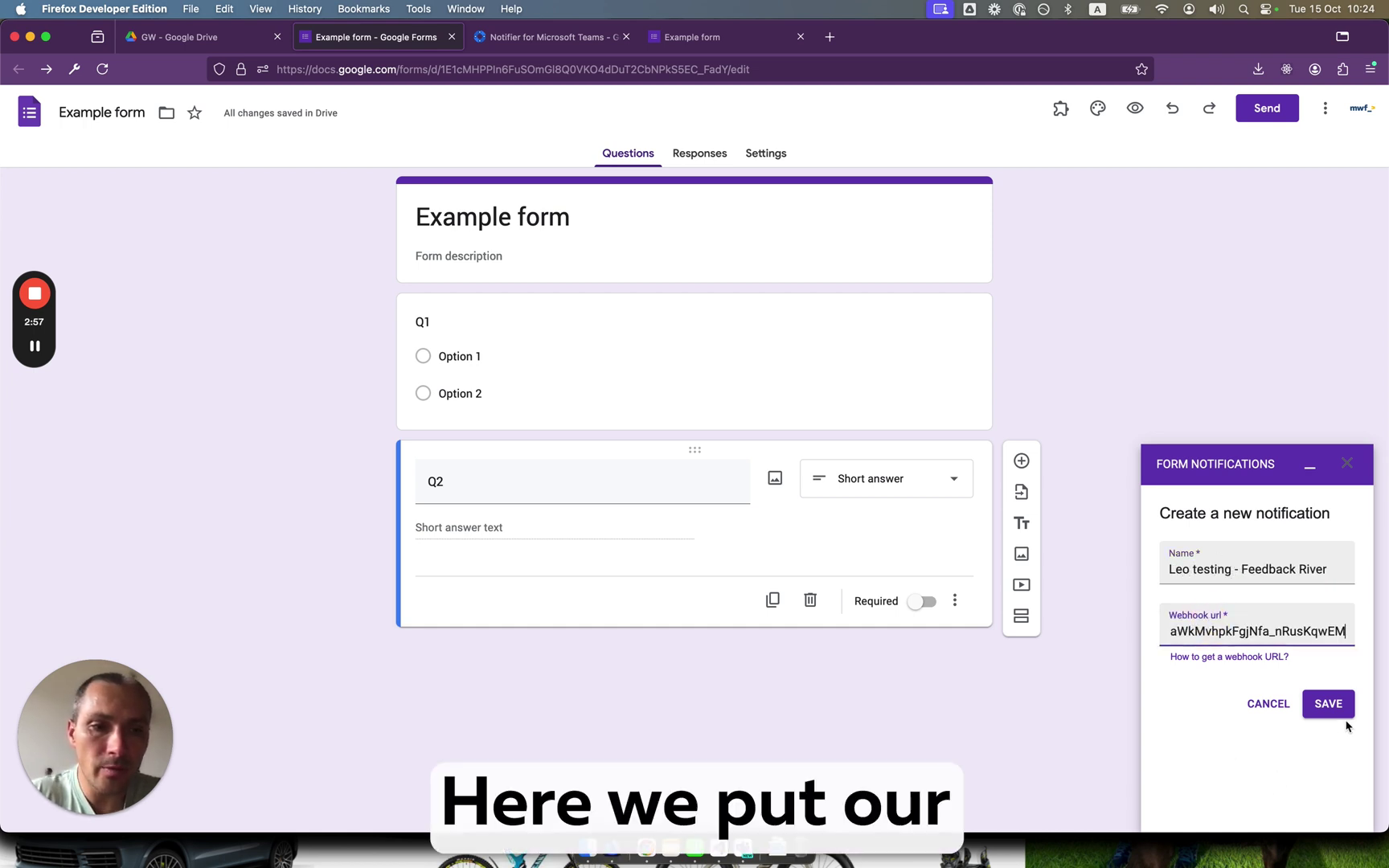
pyautogui.click(1330, 705)
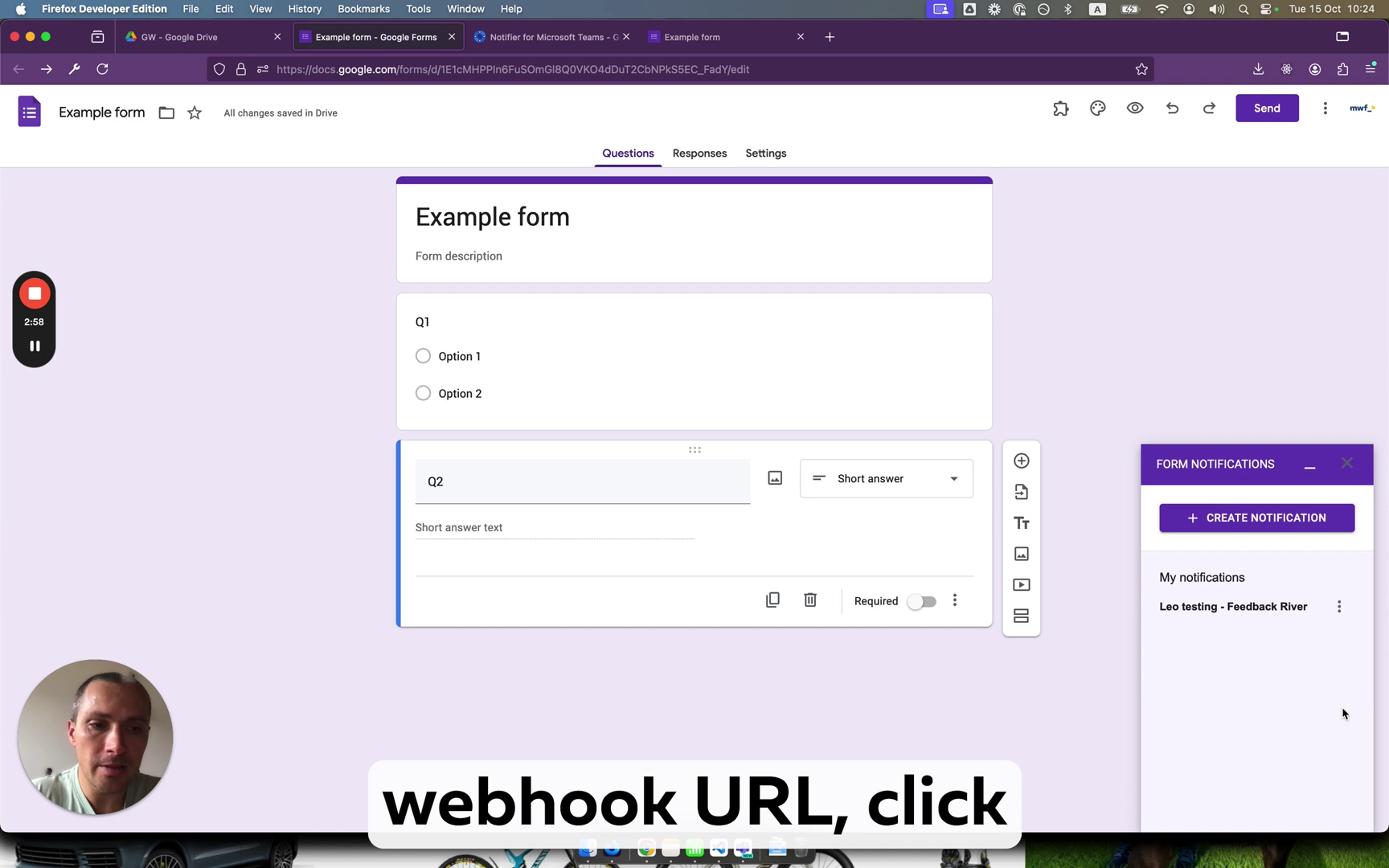
# Submit a test response choosing Option 1 for Q1 and 'answer for Q2' for Q2.
pyautogui.click(677, 40)
pyautogui.click(670, 68)
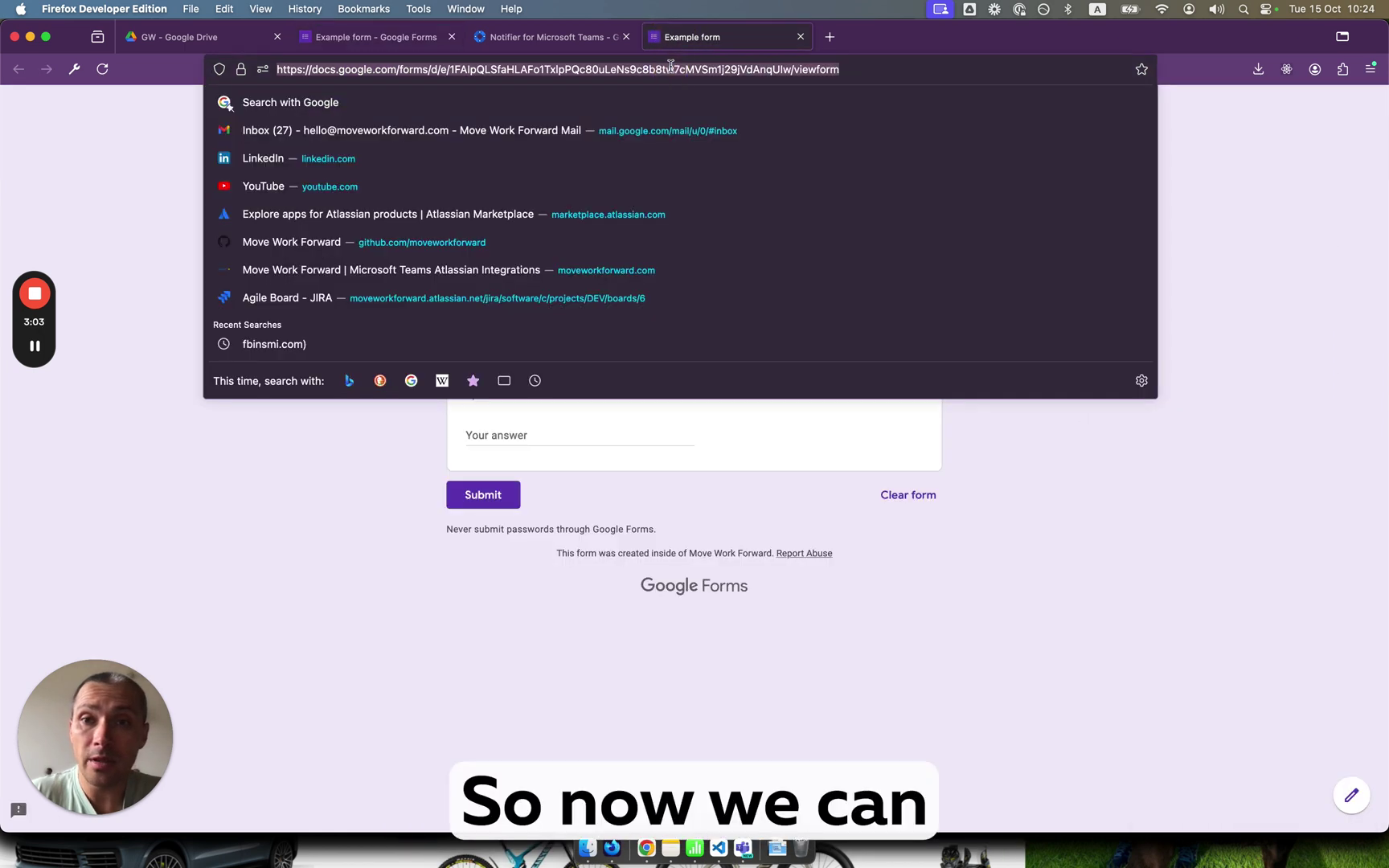
pyautogui.click(746, 495)
pyautogui.click(506, 290)
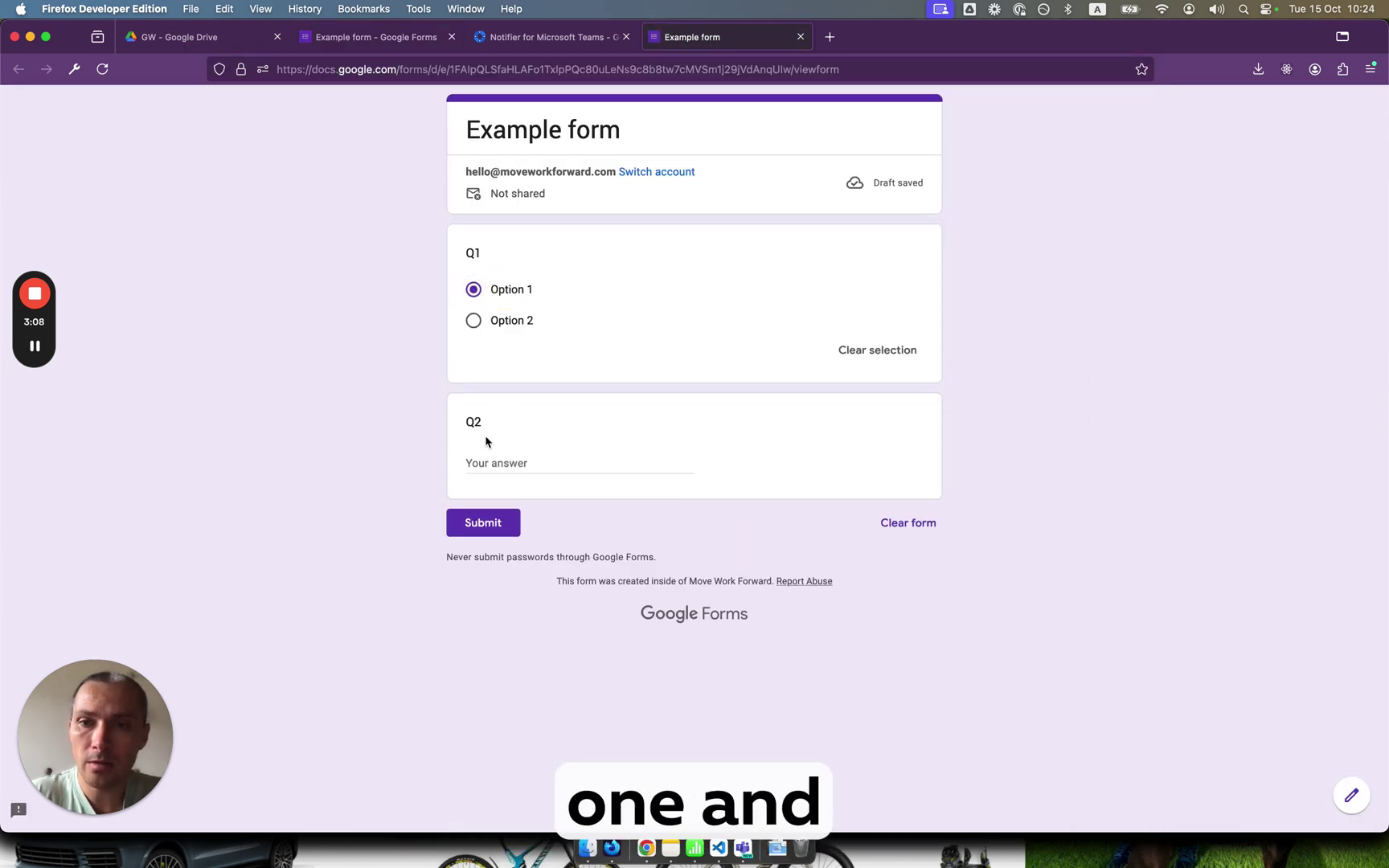
pyautogui.click(489, 457)
pyautogui.write('answer')
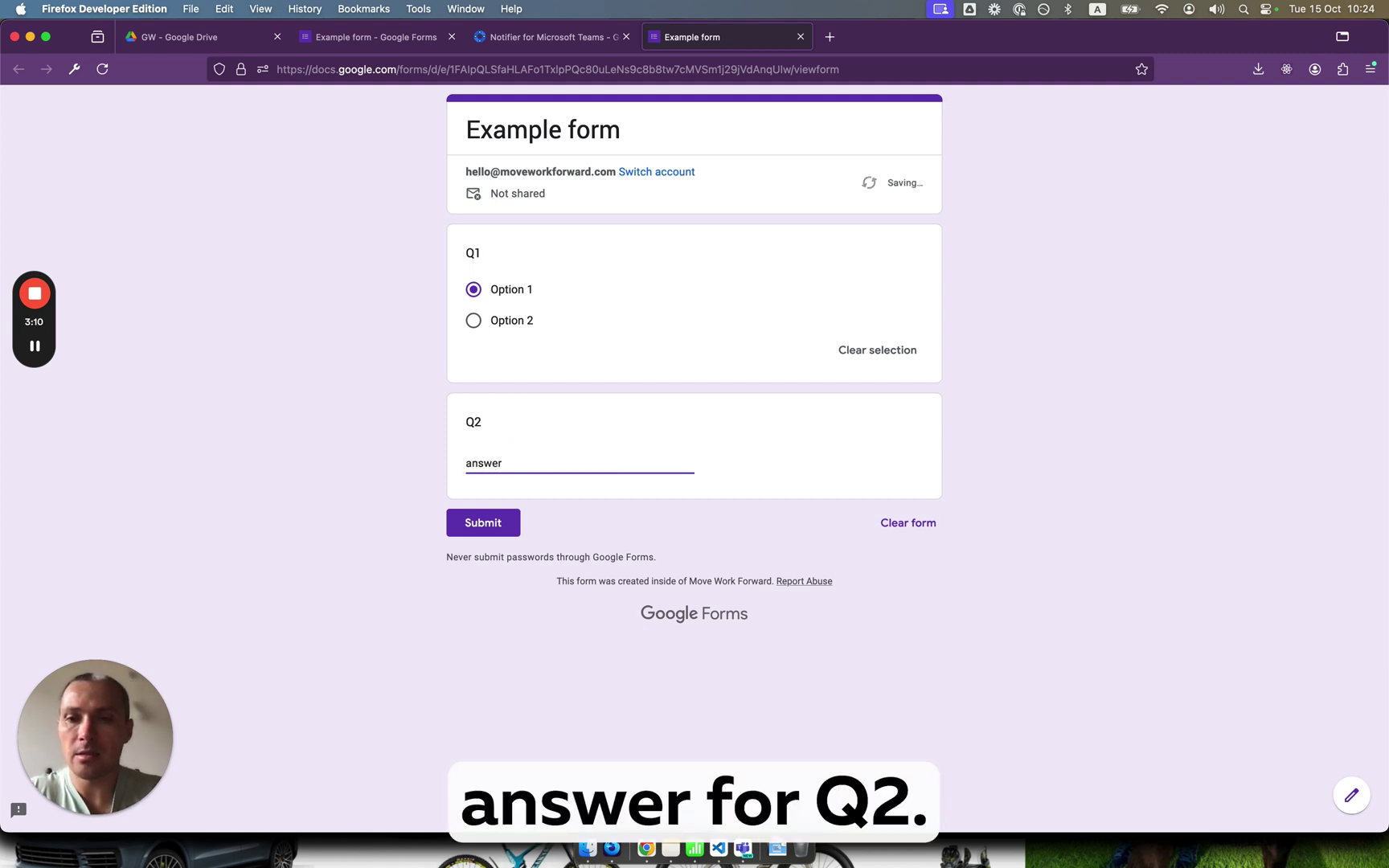
pyautogui.write(' for Q')
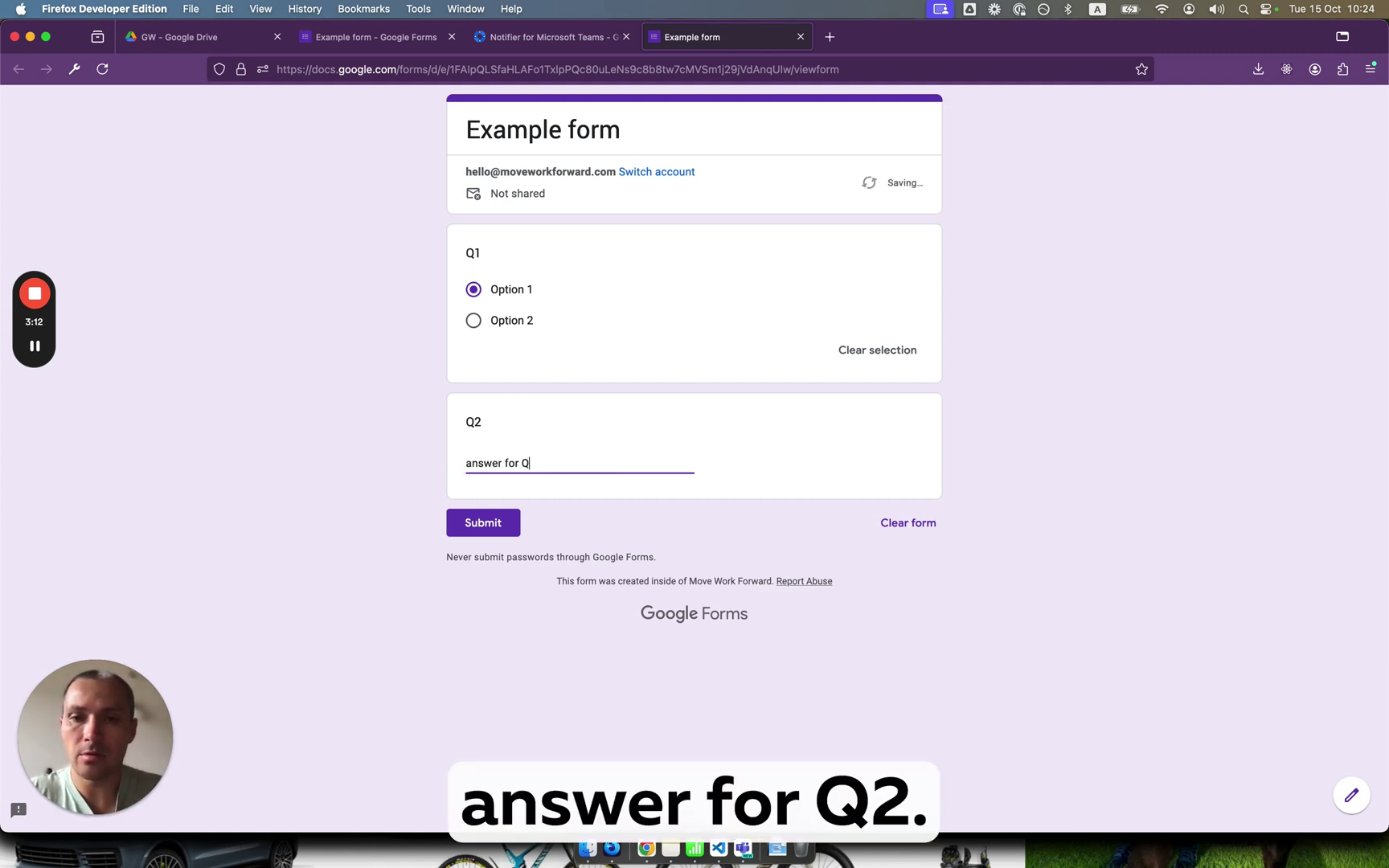
pyautogui.write('2')
pyautogui.click(483, 523)
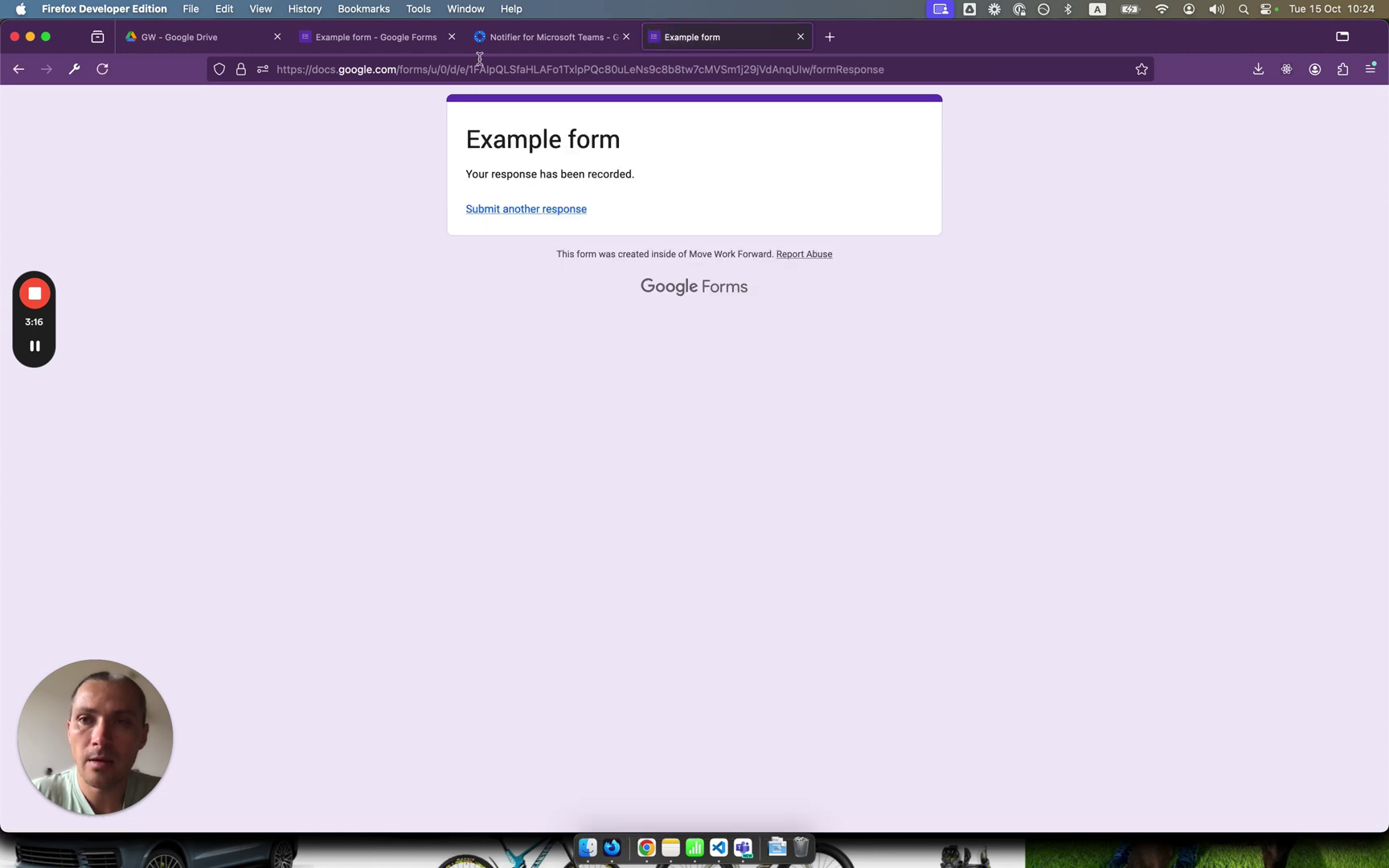
pyautogui.click(506, 48)
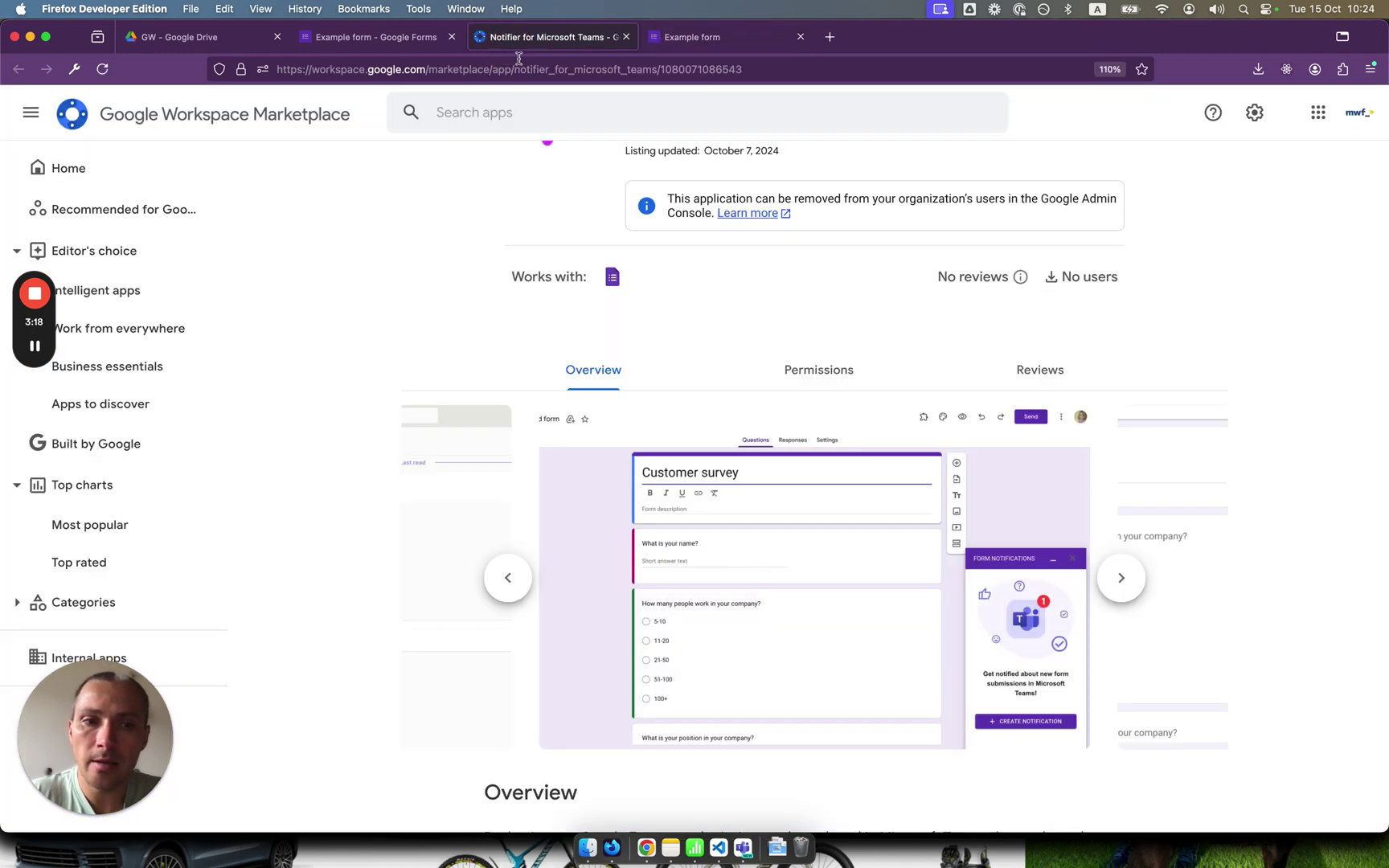
pyautogui.press('super+Tab')
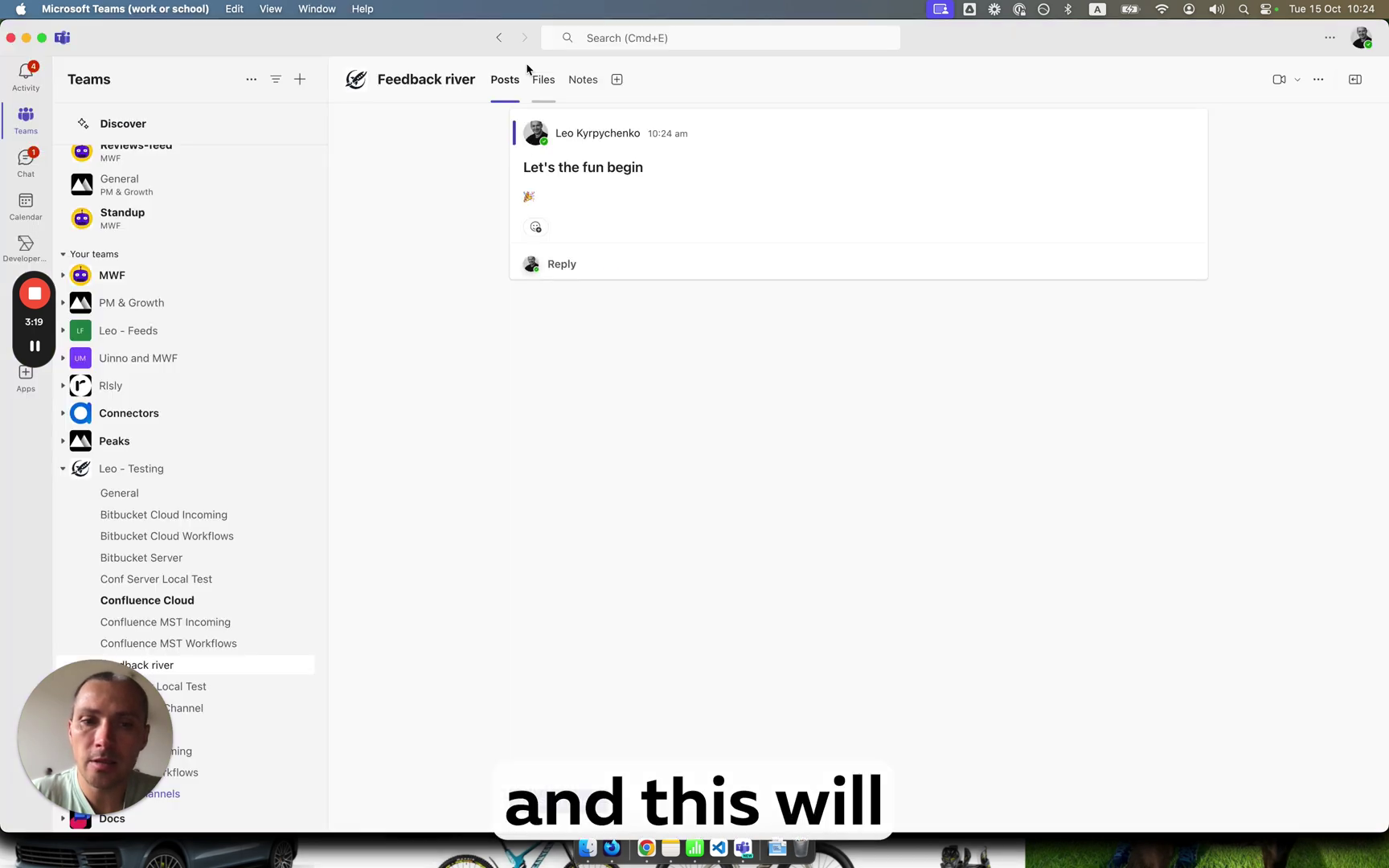
# Review the Example form card in Feedback river, highlighting its submission date, Option 1 and Q2 answer.
pyautogui.click(584, 377)
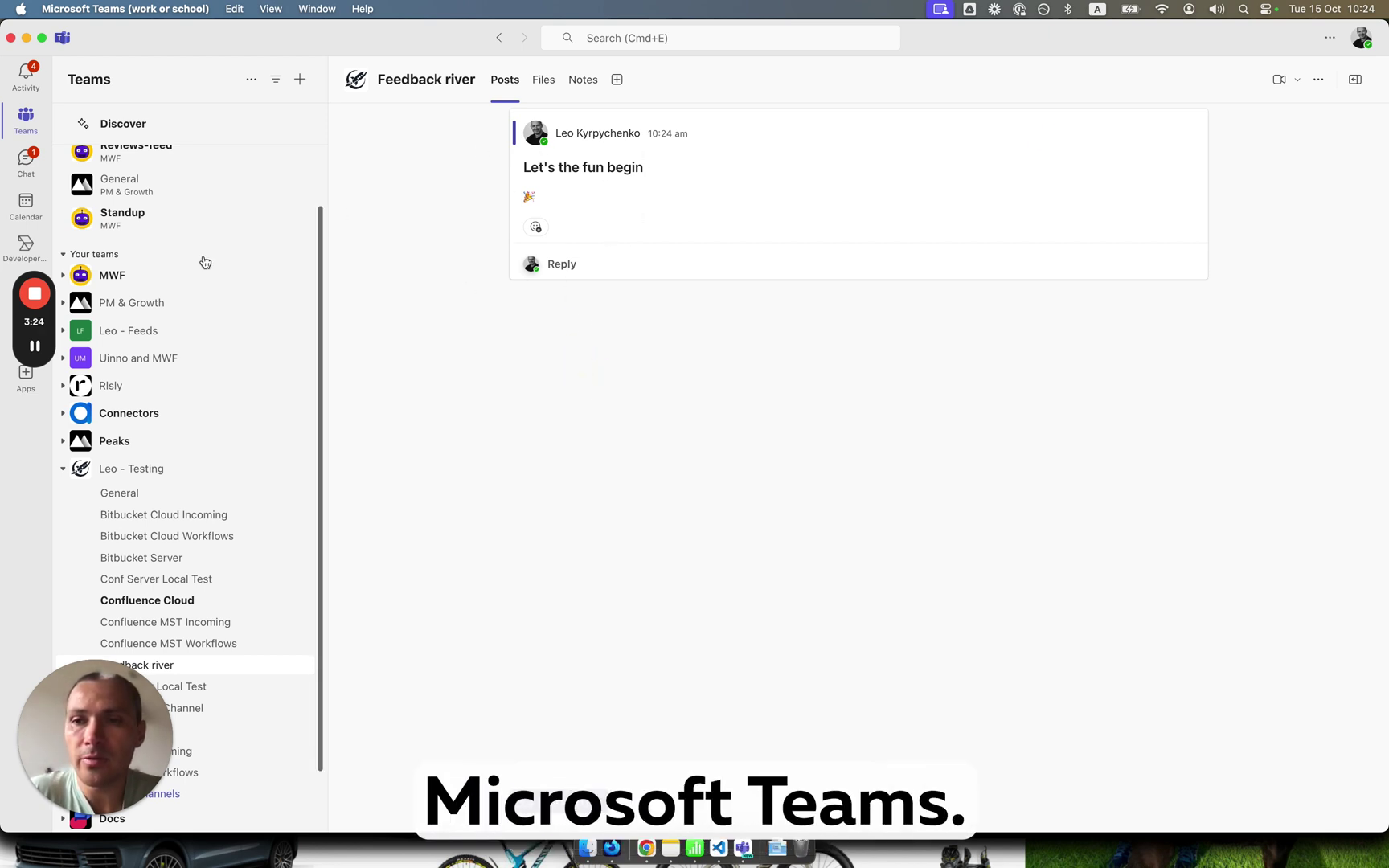
pyautogui.moveTo(37, 350)
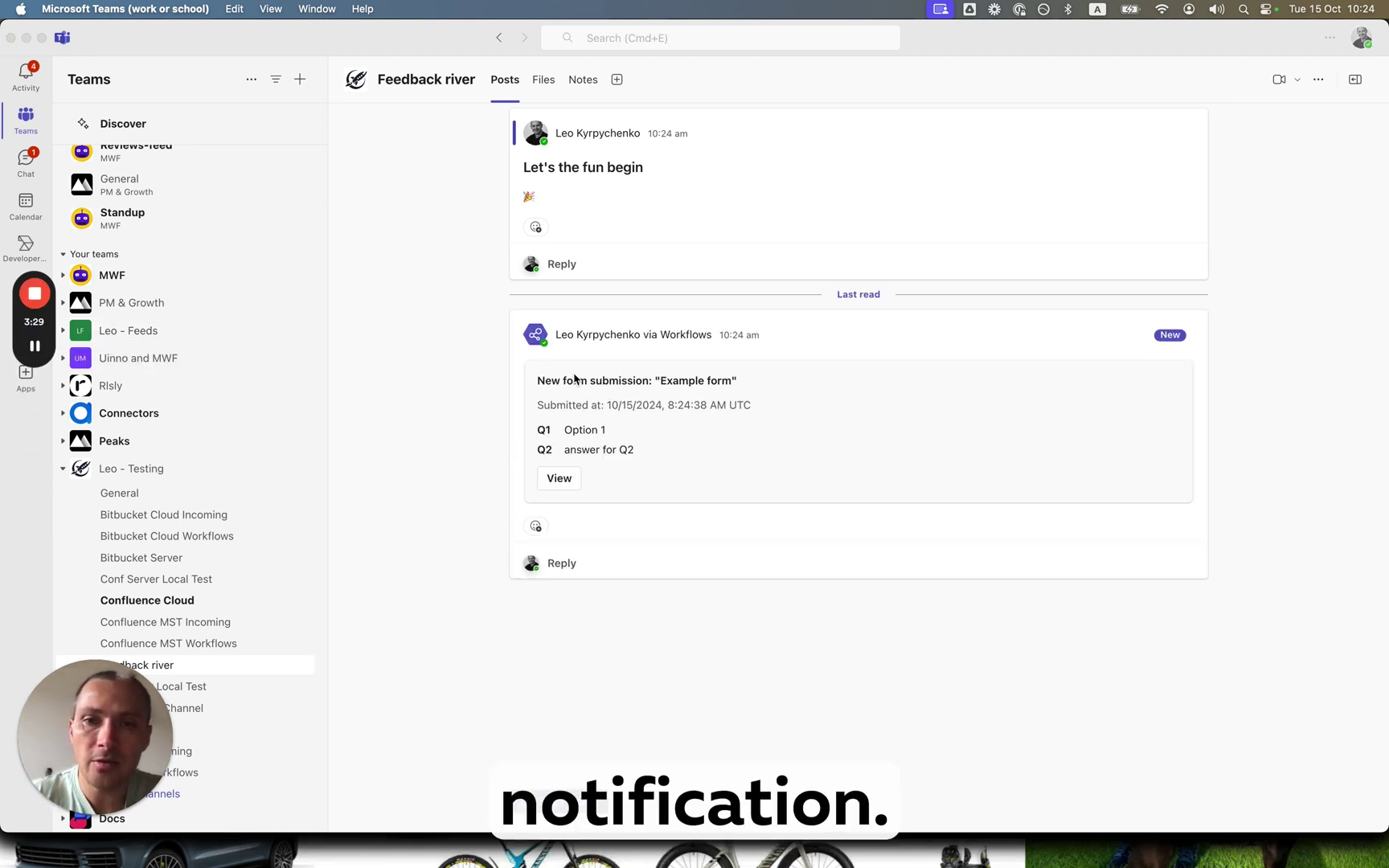
pyautogui.click(679, 377)
pyautogui.doubleClick(682, 377)
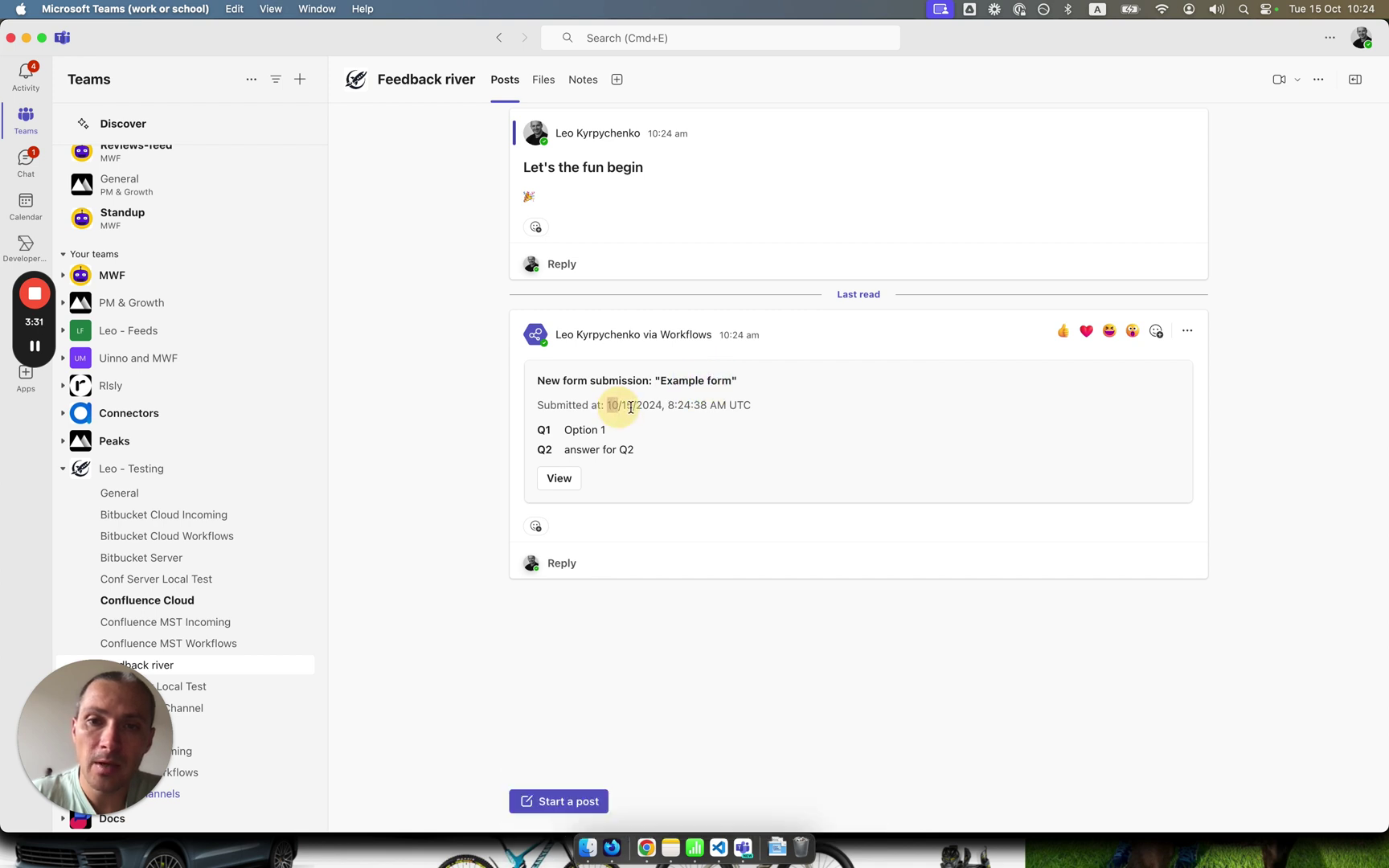
pyautogui.moveTo(608, 405); pyautogui.dragTo(673, 406)
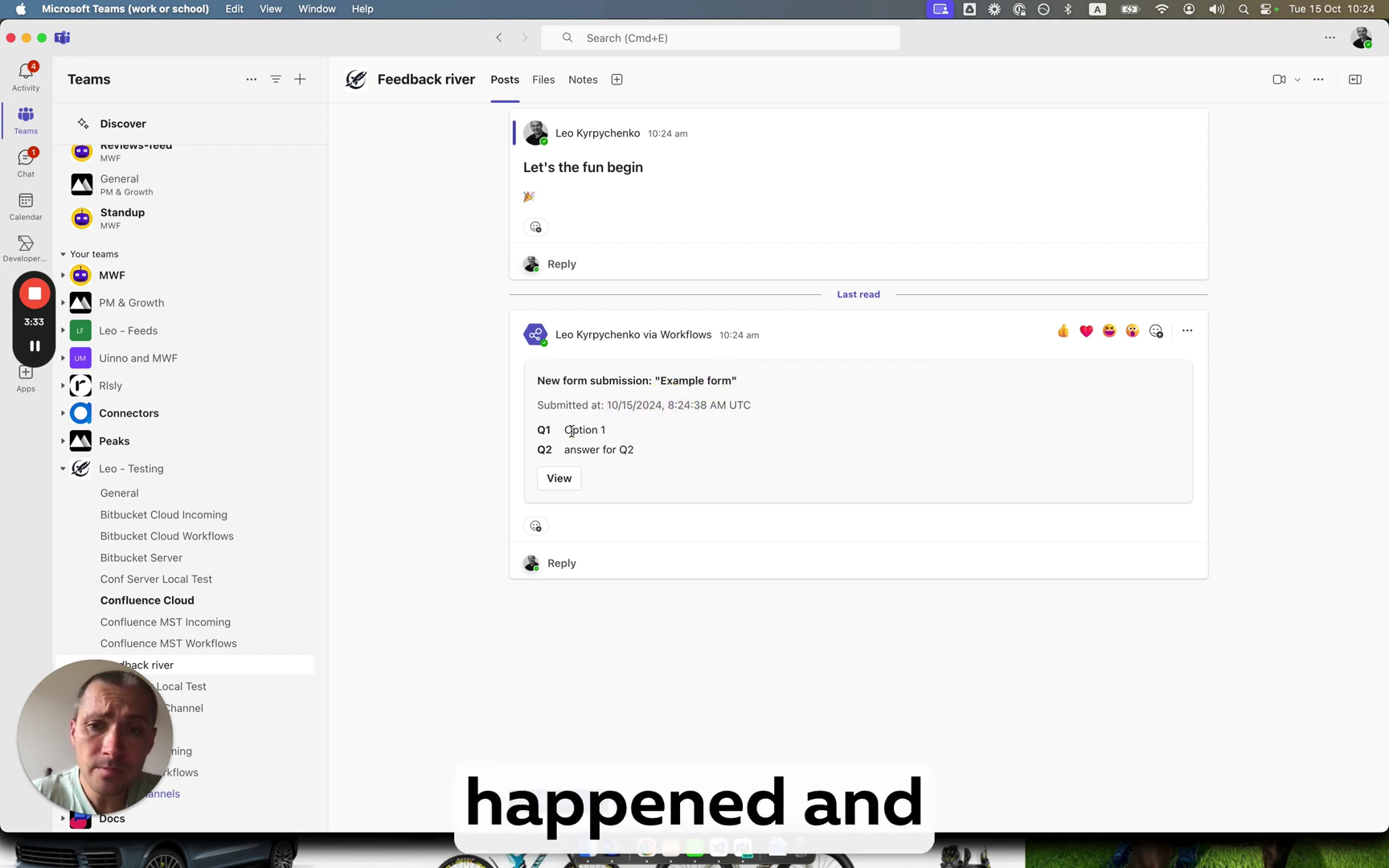
pyautogui.moveTo(565, 431); pyautogui.dragTo(642, 450)
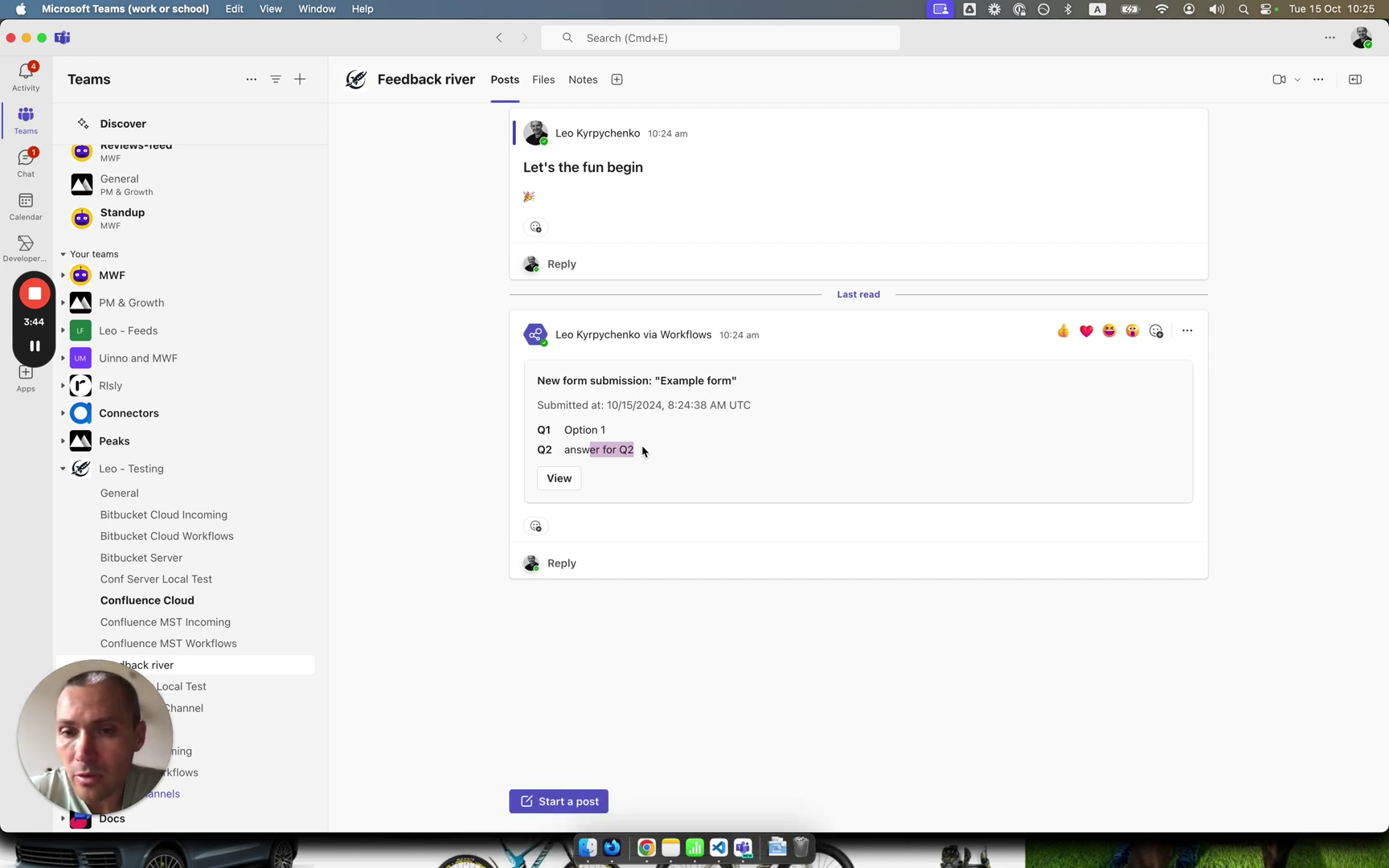
pyautogui.moveTo(644, 454); pyautogui.dragTo(552, 411)
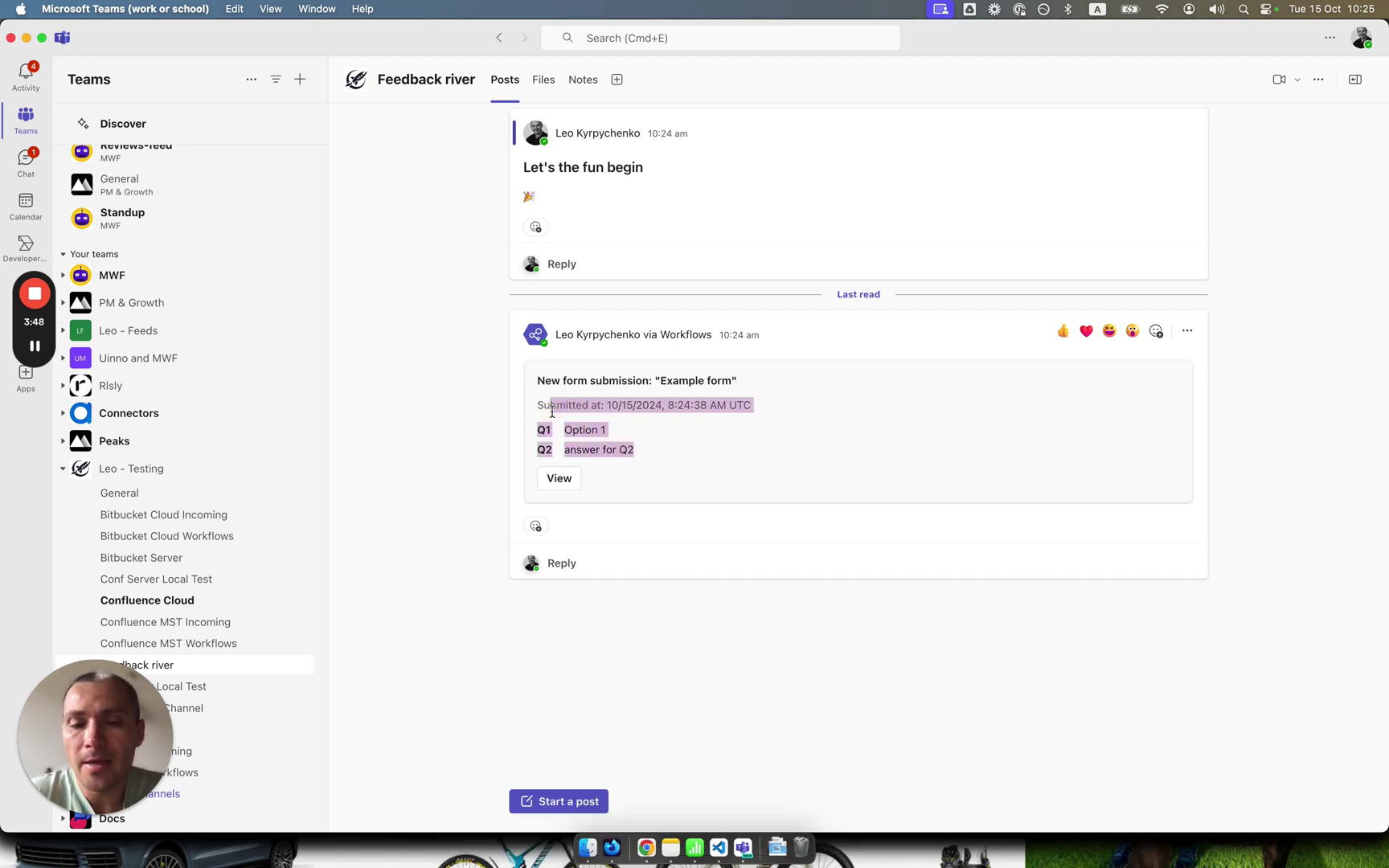